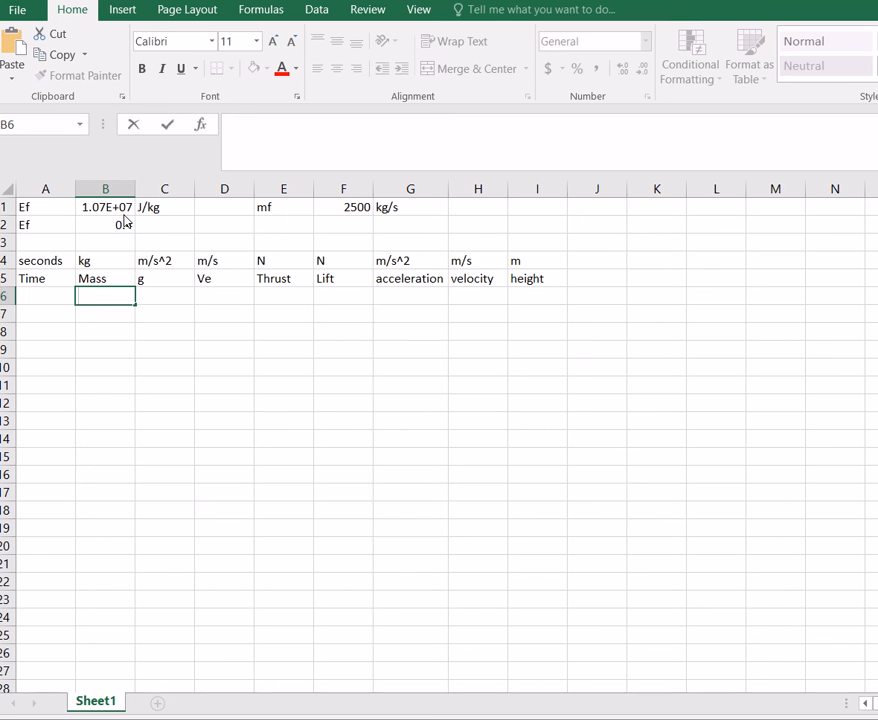
# Step: Change the label in cell A2 to "e"
pyautogui.click(65, 232)
pyautogui.write('e')
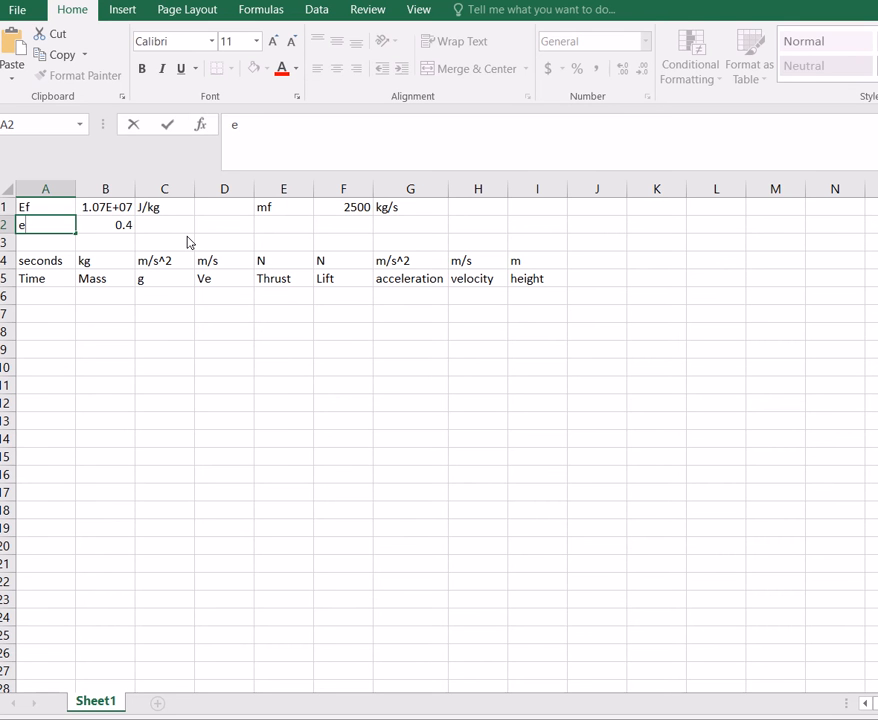
pyautogui.press('Return')
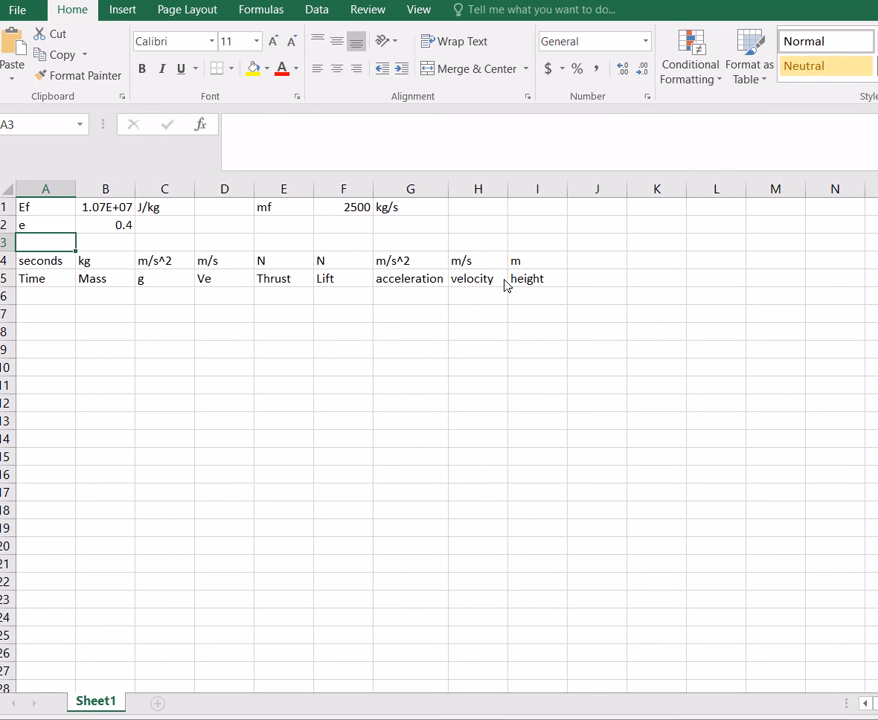
# Step: Enter 0 and 1 as the first Time values in A6 and A7 and extend the series to 20 in A26
pyautogui.click(55, 300)
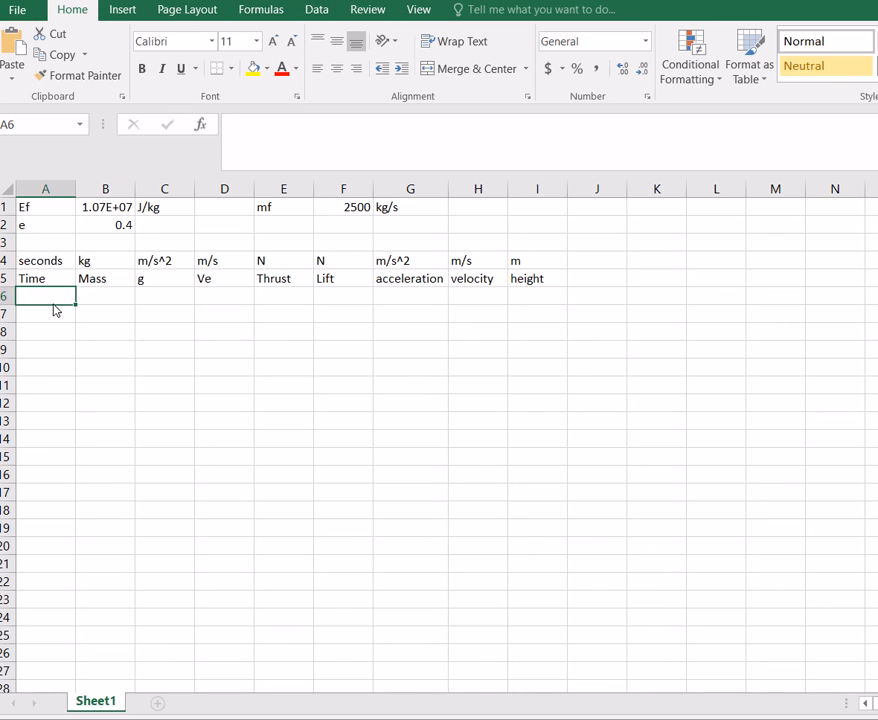
pyautogui.write('0')
pyautogui.press('Return')
pyautogui.write('1')
pyautogui.press('Return')
pyautogui.moveTo(62, 300); pyautogui.dragTo(69, 327)
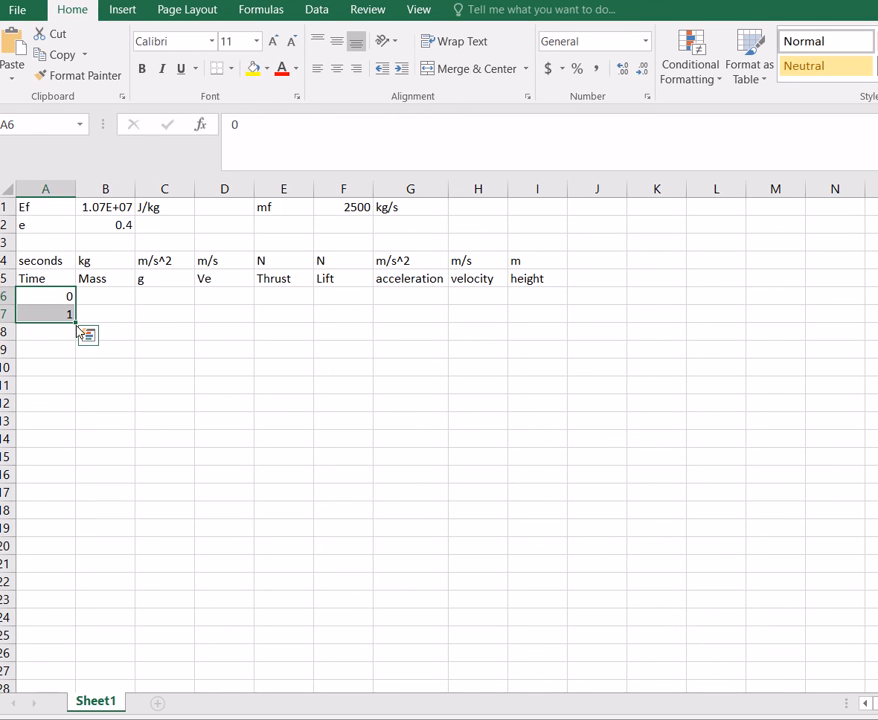
pyautogui.moveTo(75, 322); pyautogui.dragTo(61, 661)
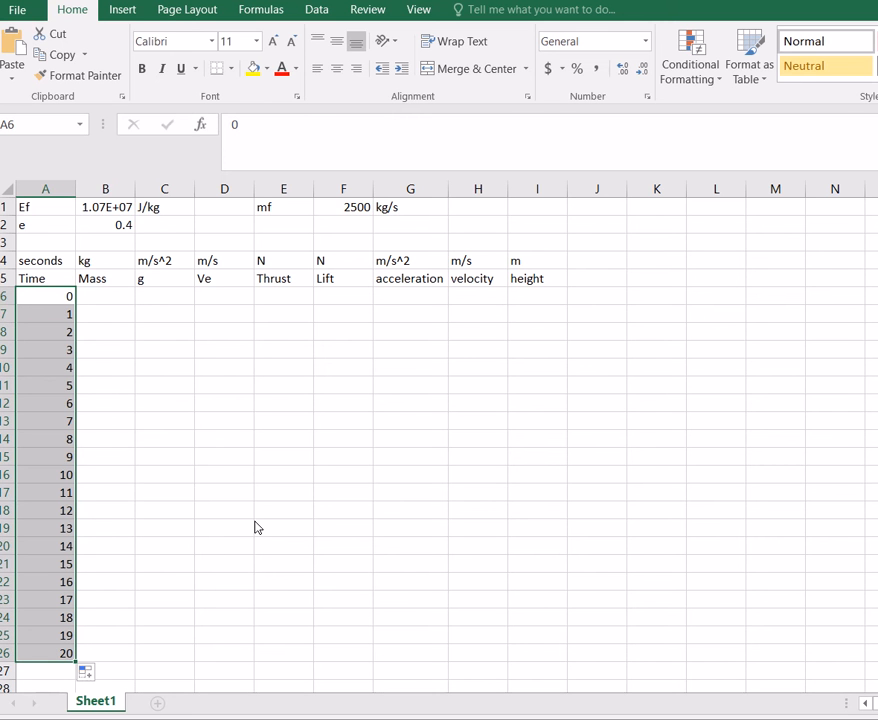
# Step: Enter the Mass formula =500000-$F$1*A6 in B6 and copy it down to B26
pyautogui.click(112, 300)
pyautogui.write('=')
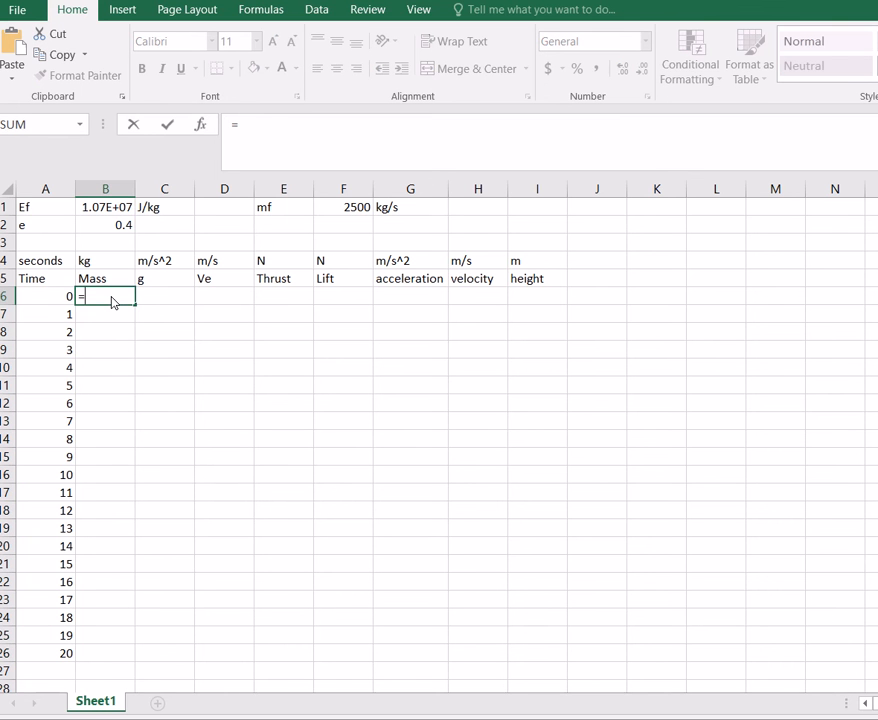
pyautogui.write('500000-')
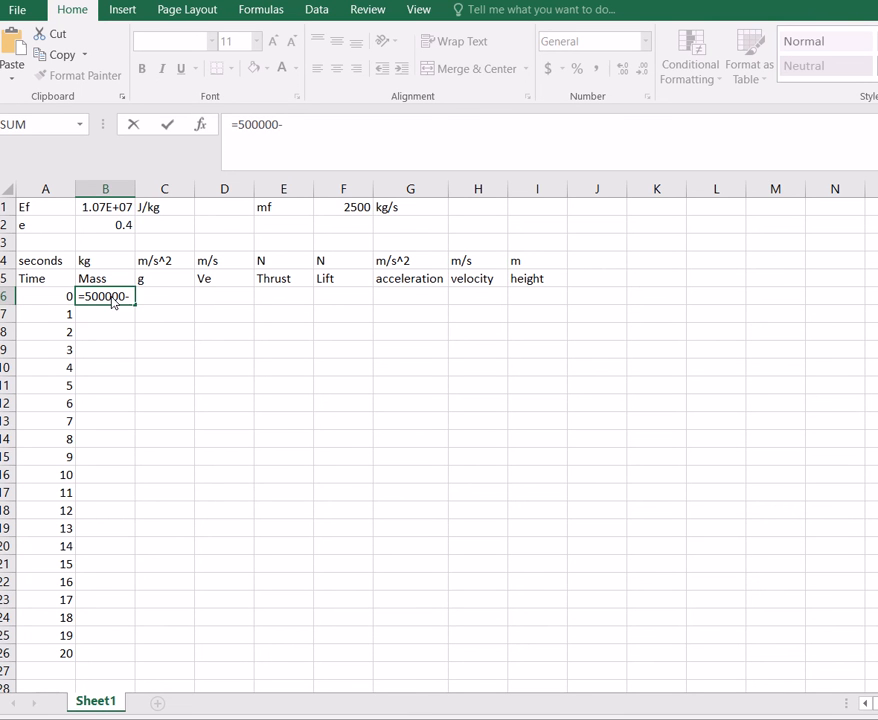
pyautogui.click(356, 210)
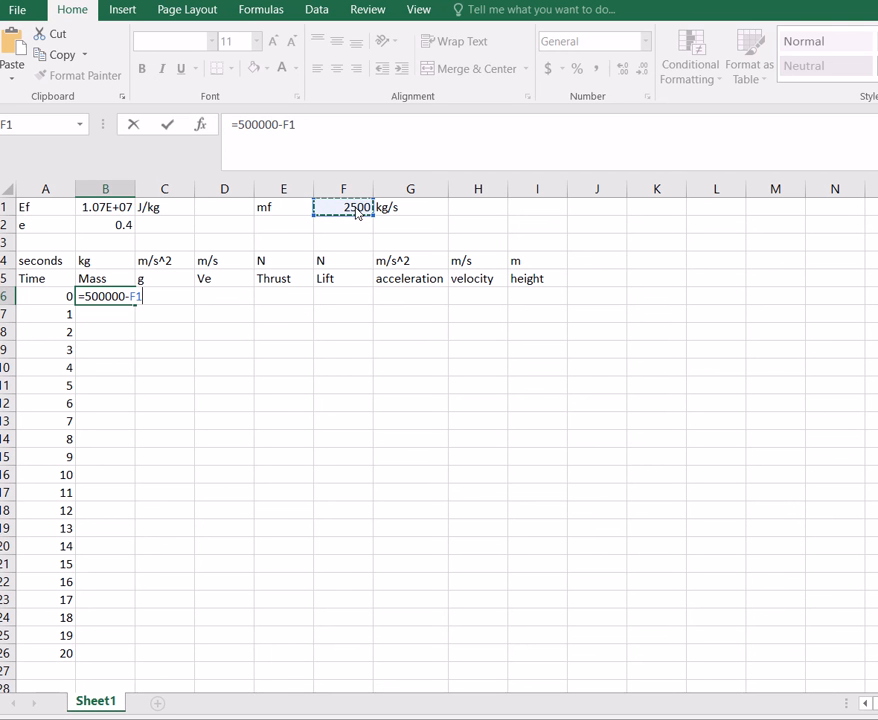
pyautogui.press('F4')
pyautogui.write('*')
pyautogui.click(60, 298)
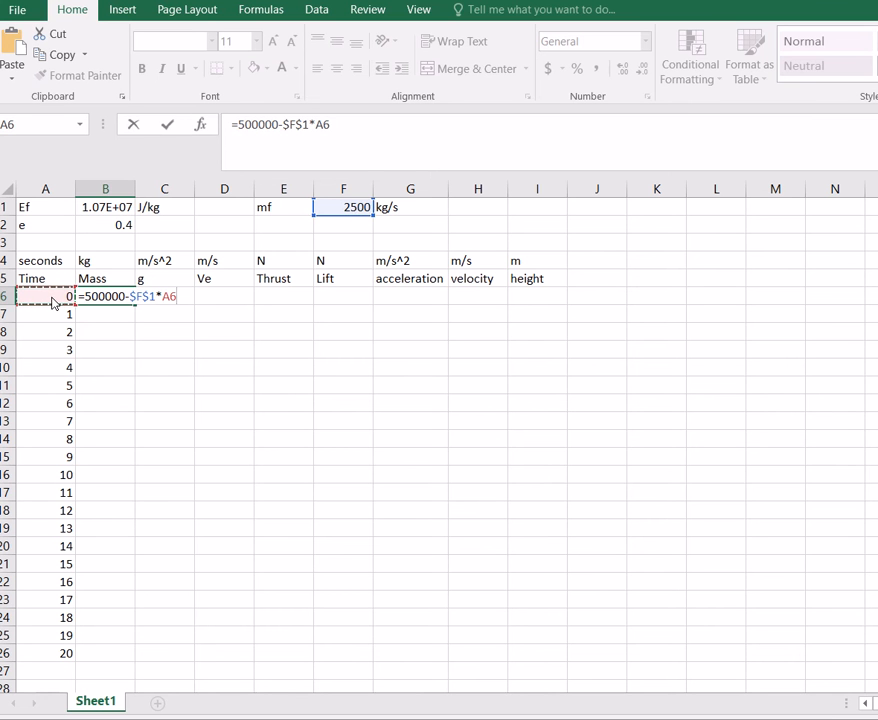
pyautogui.press('Return')
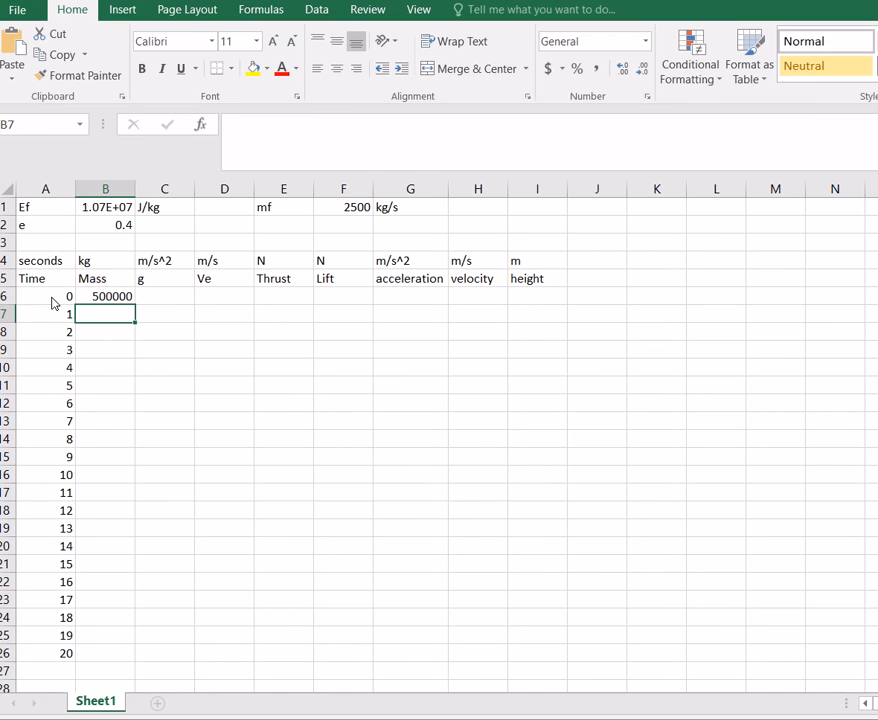
pyautogui.click(130, 298)
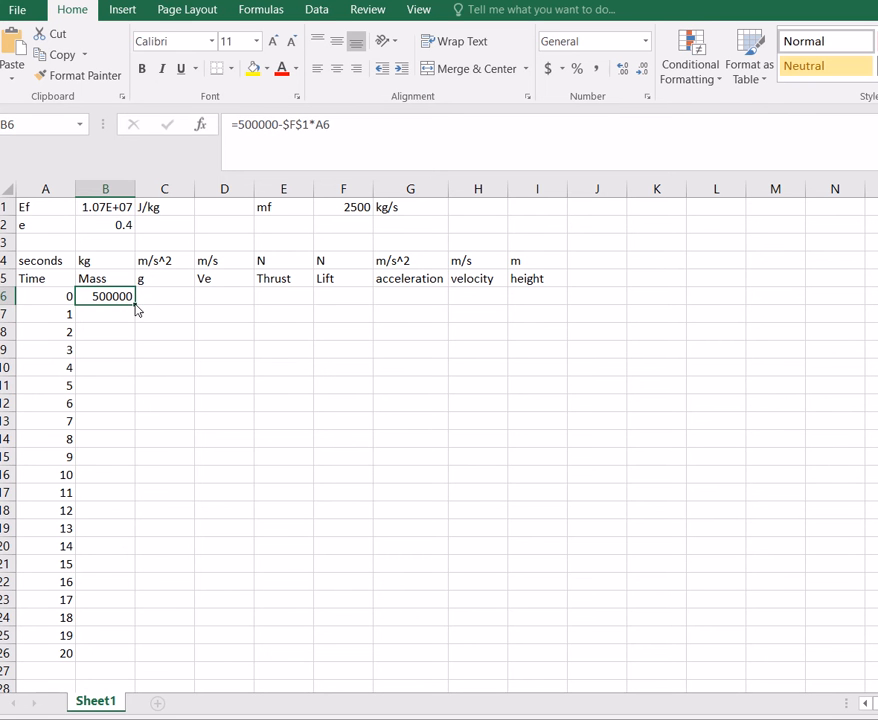
pyautogui.moveTo(135, 305); pyautogui.dragTo(130, 666)
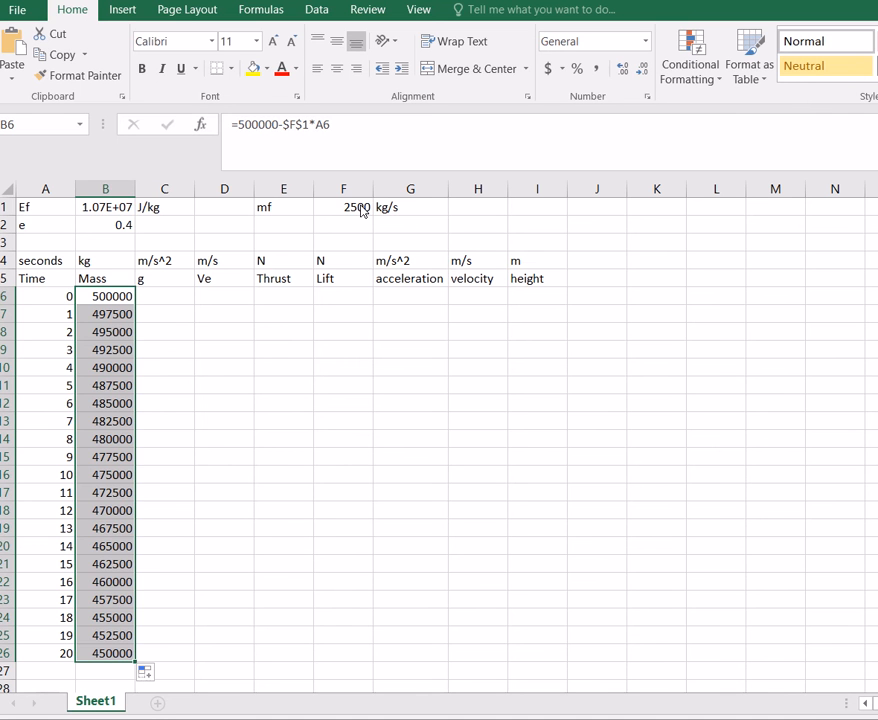
# Step: Enter the gravity formula =6.674e-11*5.9736e24/(6.371e6+I6)^2 in C6 and copy it down to C26
pyautogui.click(167, 303)
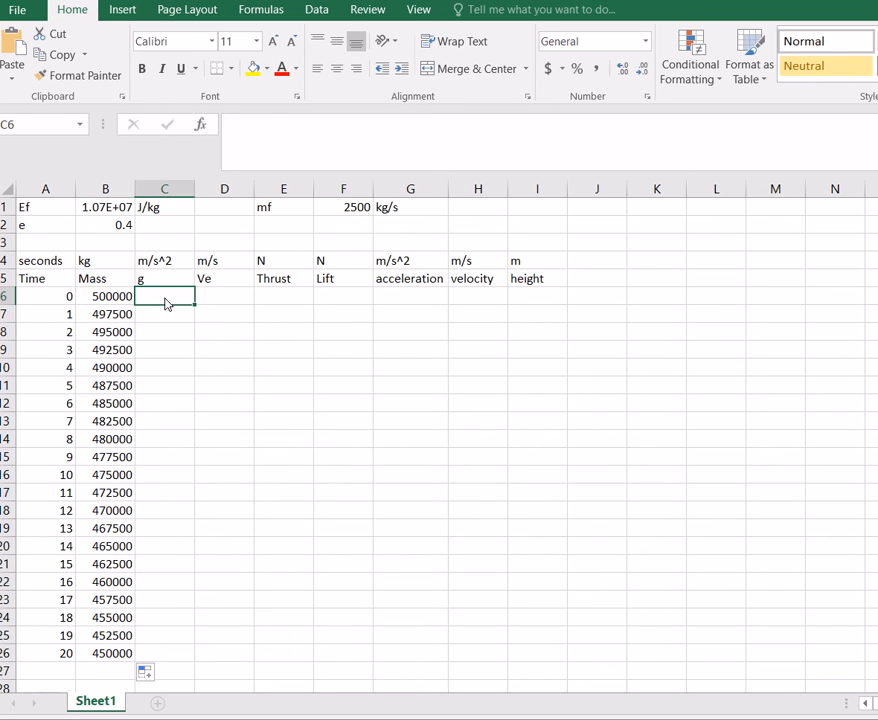
pyautogui.write('=')
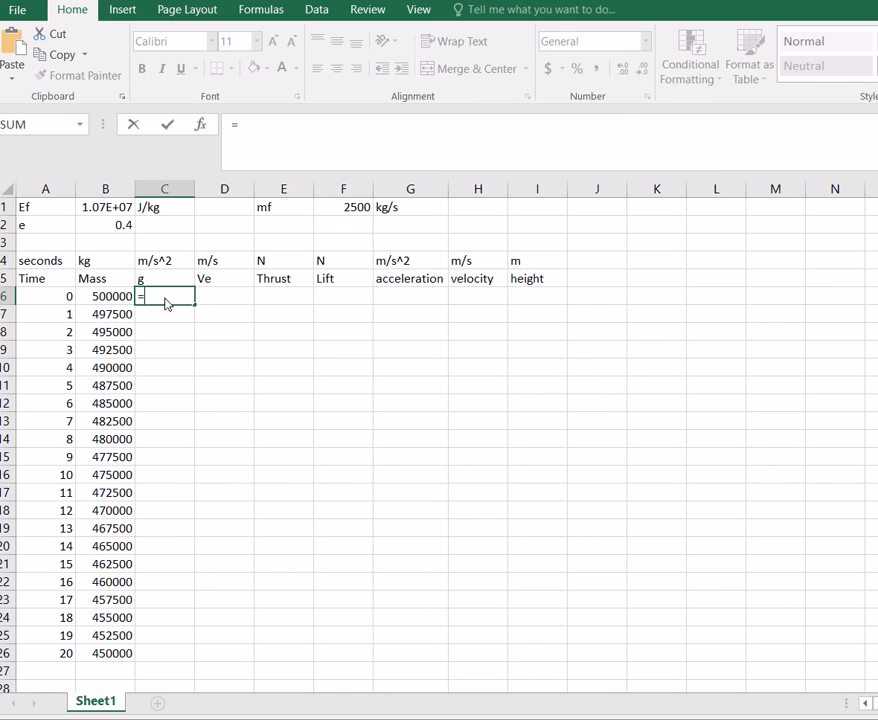
pyautogui.write('6.674e-1')
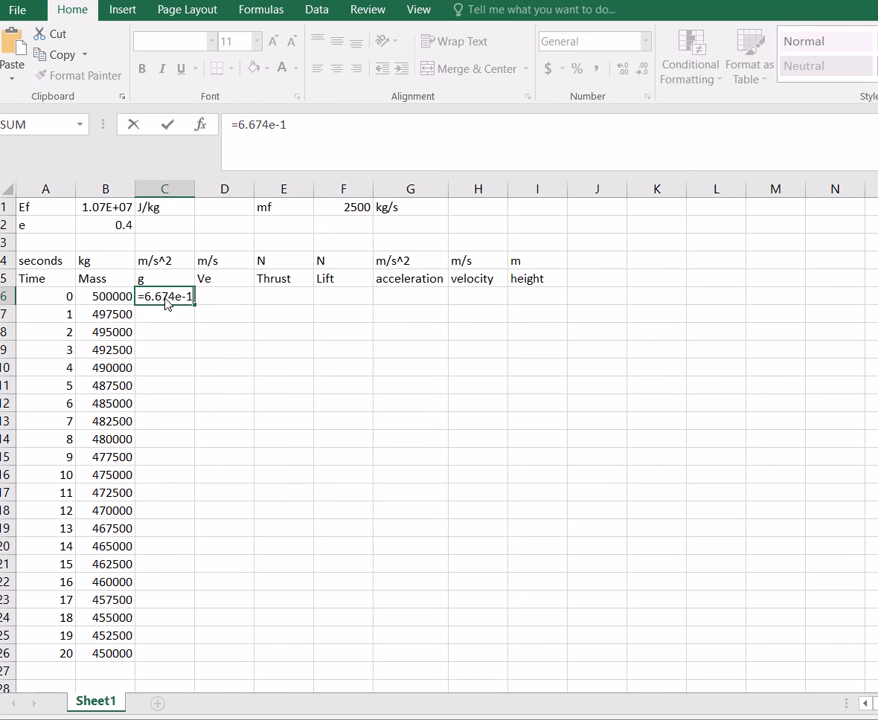
pyautogui.write('1*5.9736e')
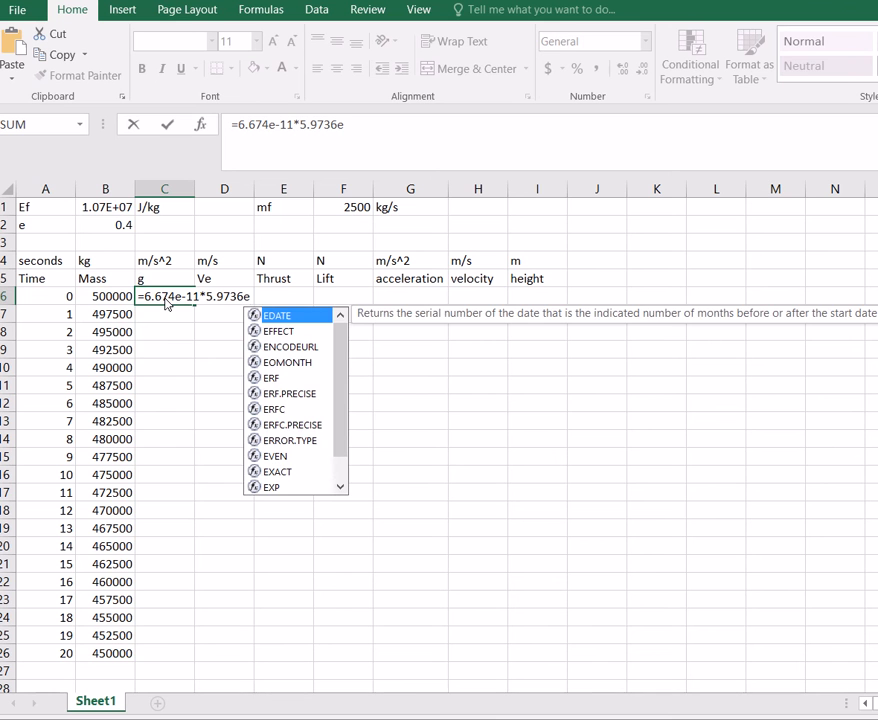
pyautogui.write('24')
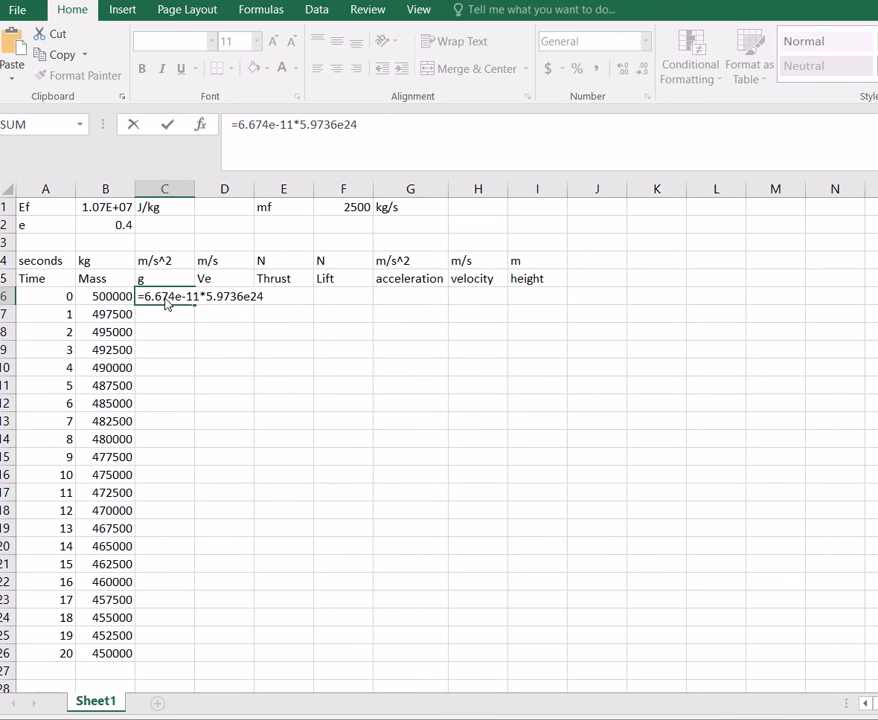
pyautogui.write('/(6.371e6')
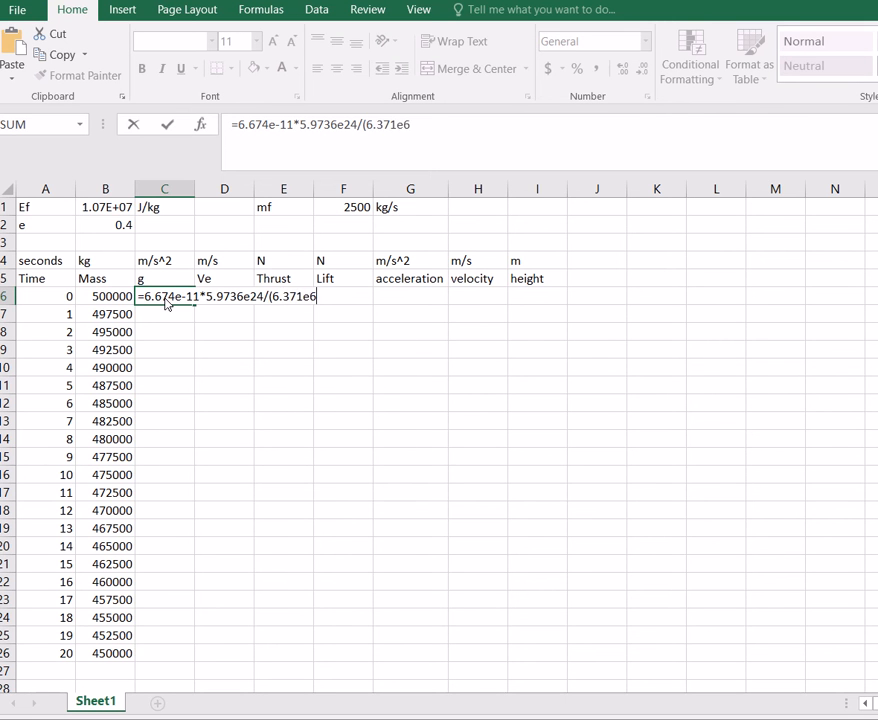
pyautogui.write('+')
pyautogui.click(538, 301)
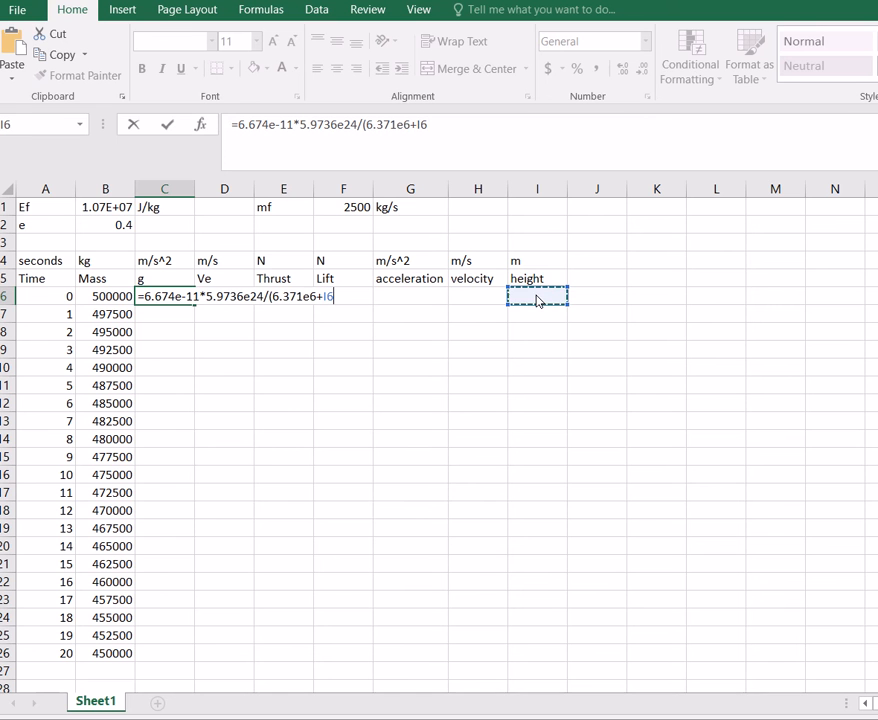
pyautogui.write(')^2')
pyautogui.press('Return')
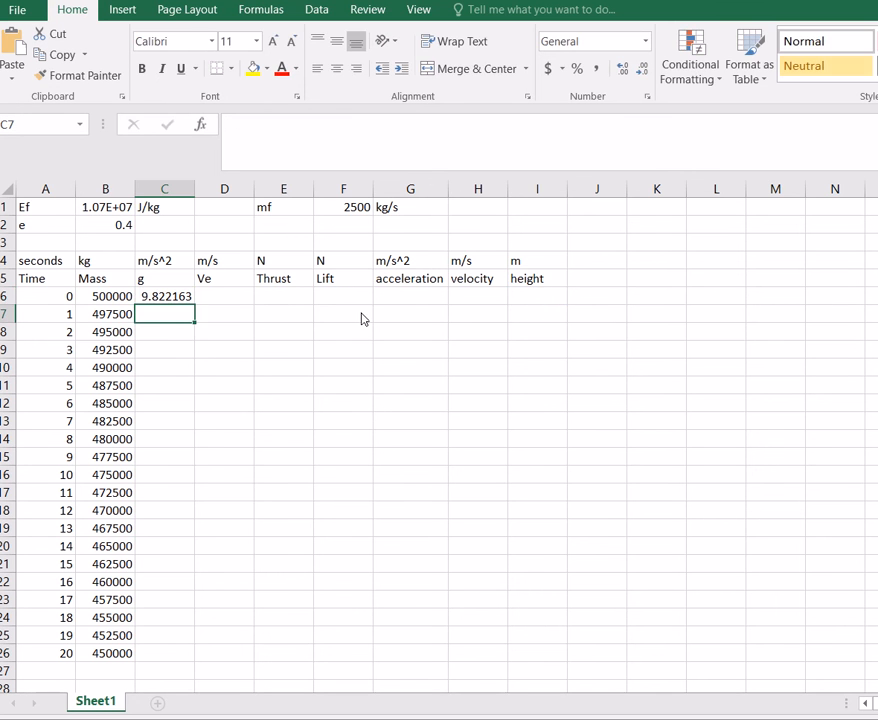
pyautogui.click(179, 300)
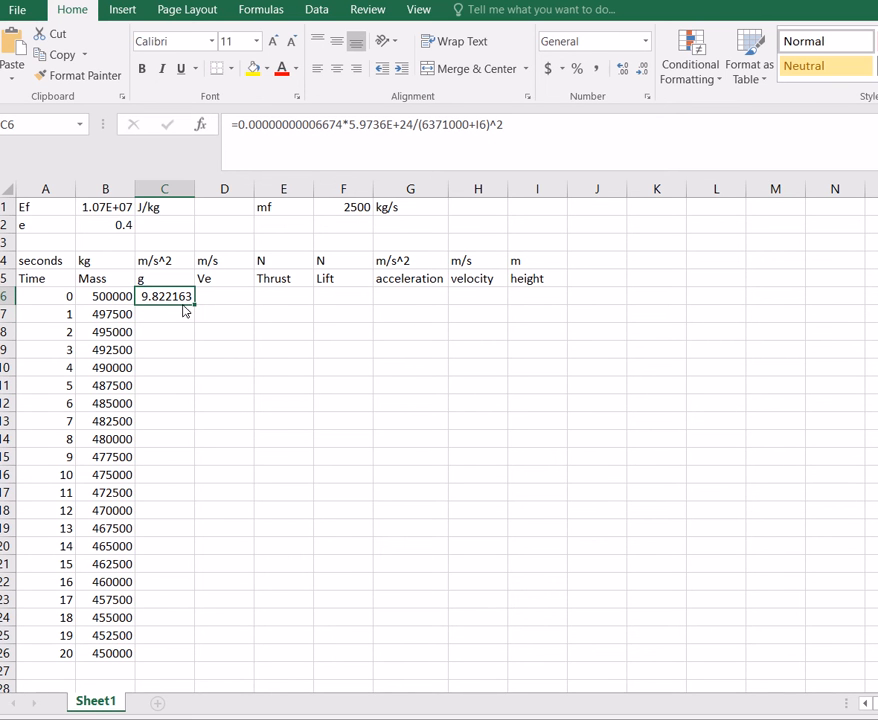
pyautogui.moveTo(194, 306); pyautogui.dragTo(200, 667)
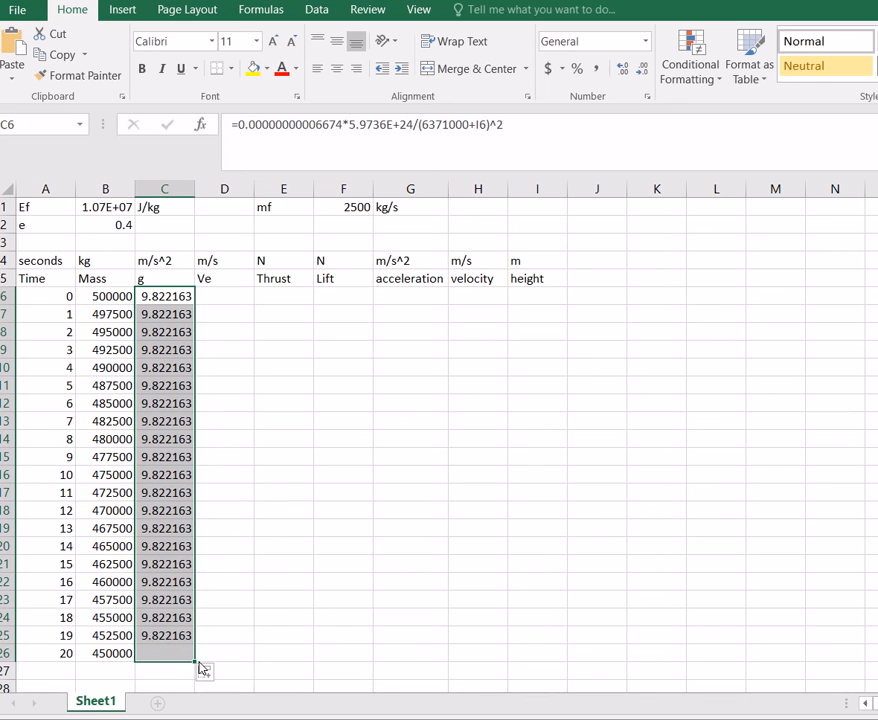
# Step: Enter the exhaust velocity formula =(2*$B$2*$B$1)^.5 in D6 of the Ve column and copy it down to D26
pyautogui.click(240, 300)
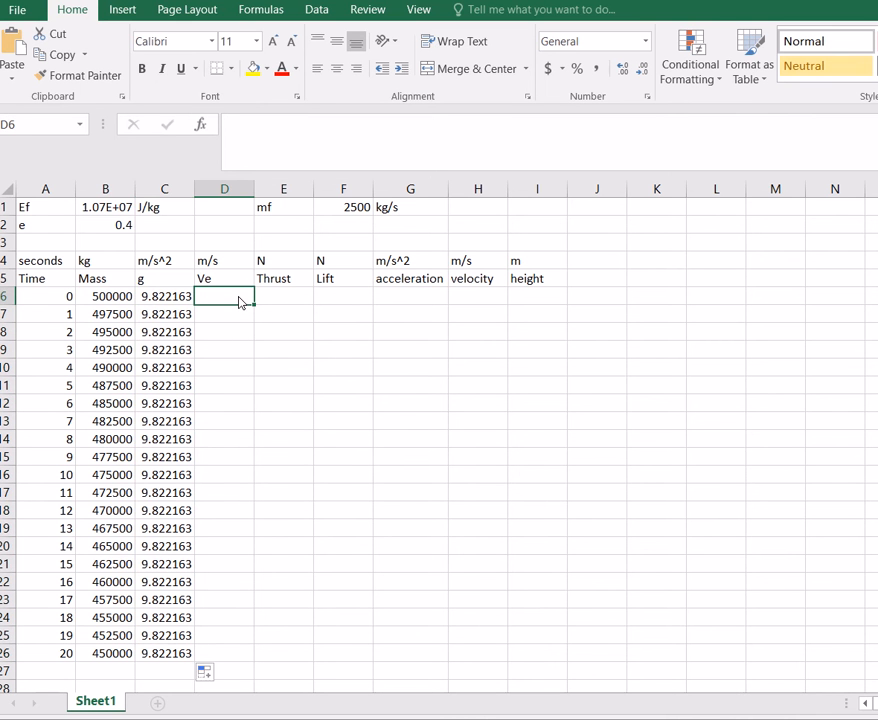
pyautogui.write('=(2*')
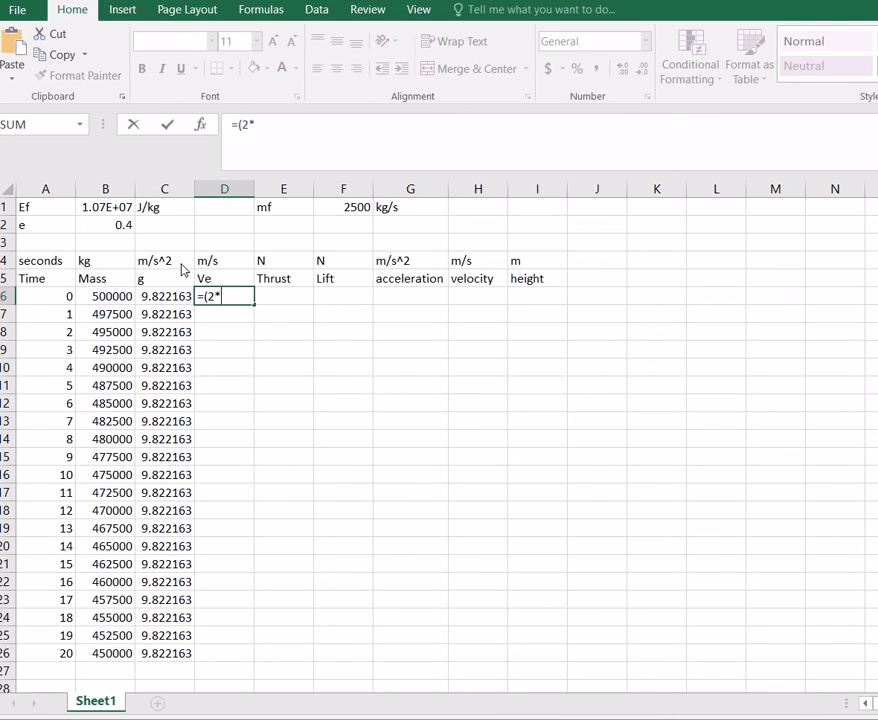
pyautogui.click(116, 233)
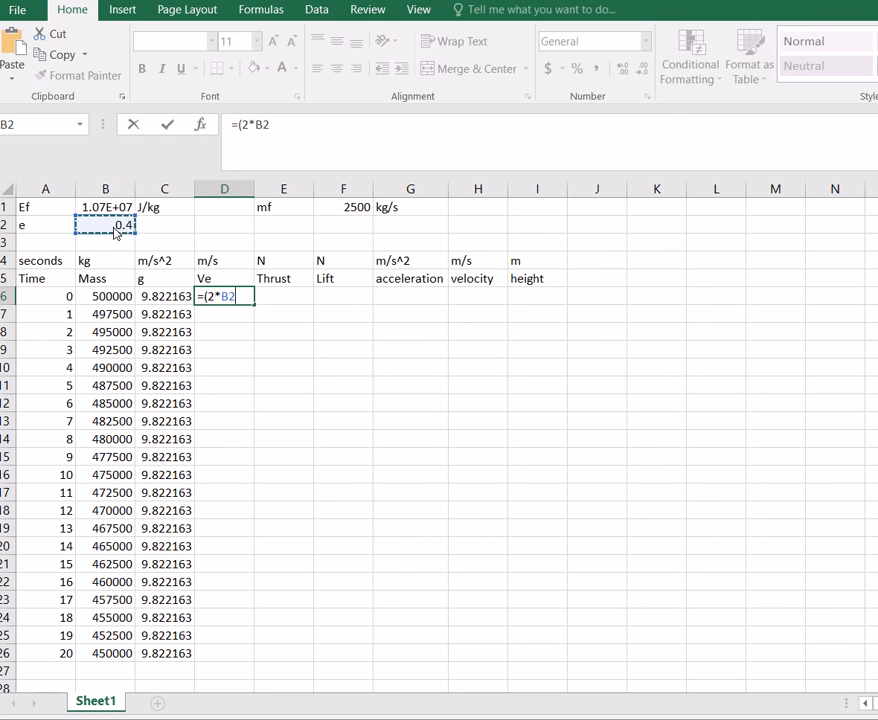
pyautogui.press('F4')
pyautogui.write('*')
pyautogui.click(108, 211)
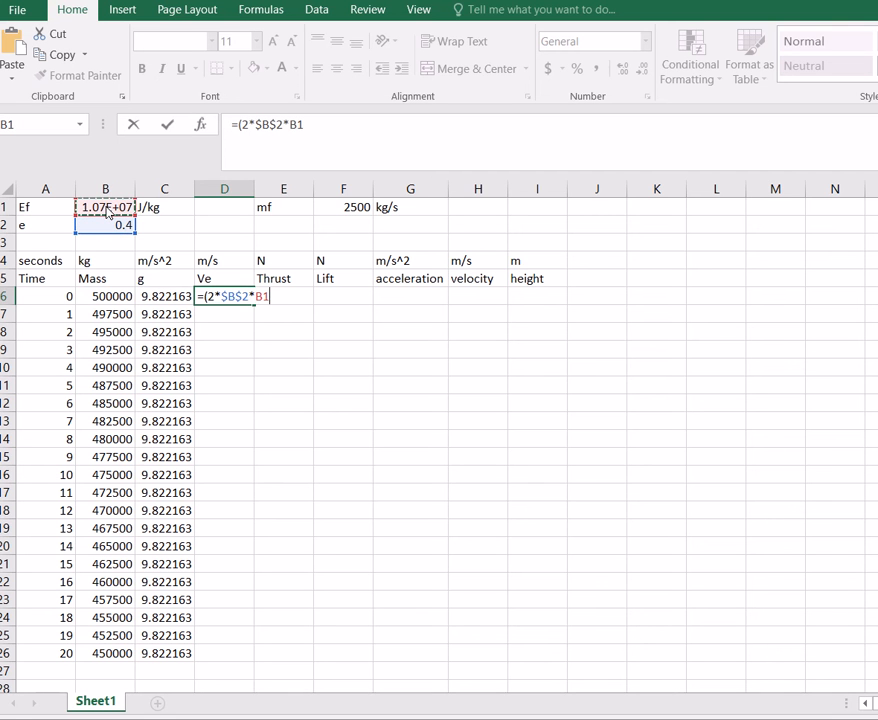
pyautogui.press('F4')
pyautogui.write(')^.5')
pyautogui.press('Return')
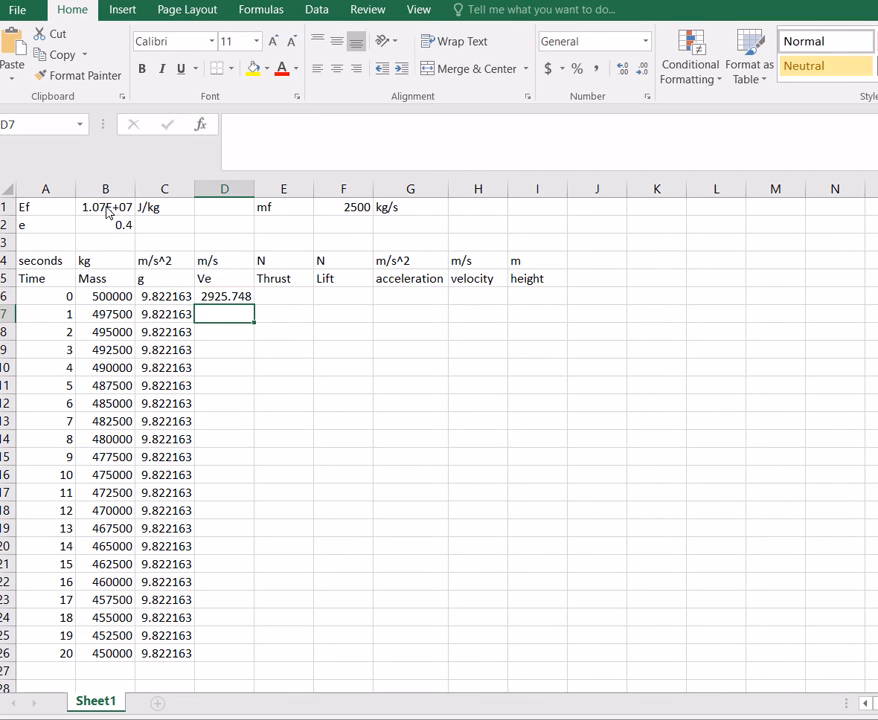
pyautogui.click(213, 300)
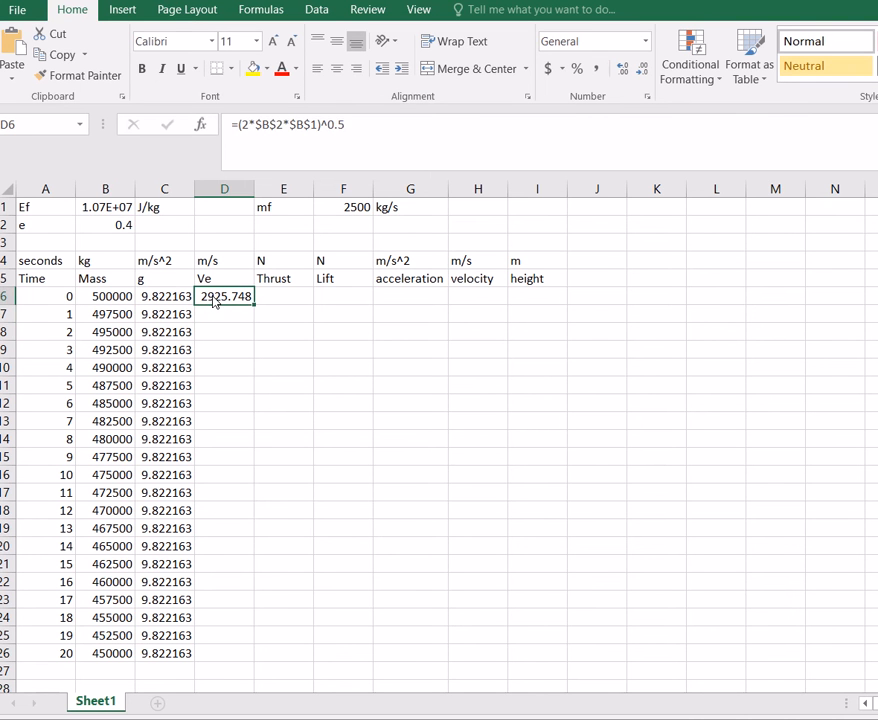
pyautogui.moveTo(255, 310); pyautogui.dragTo(257, 668)
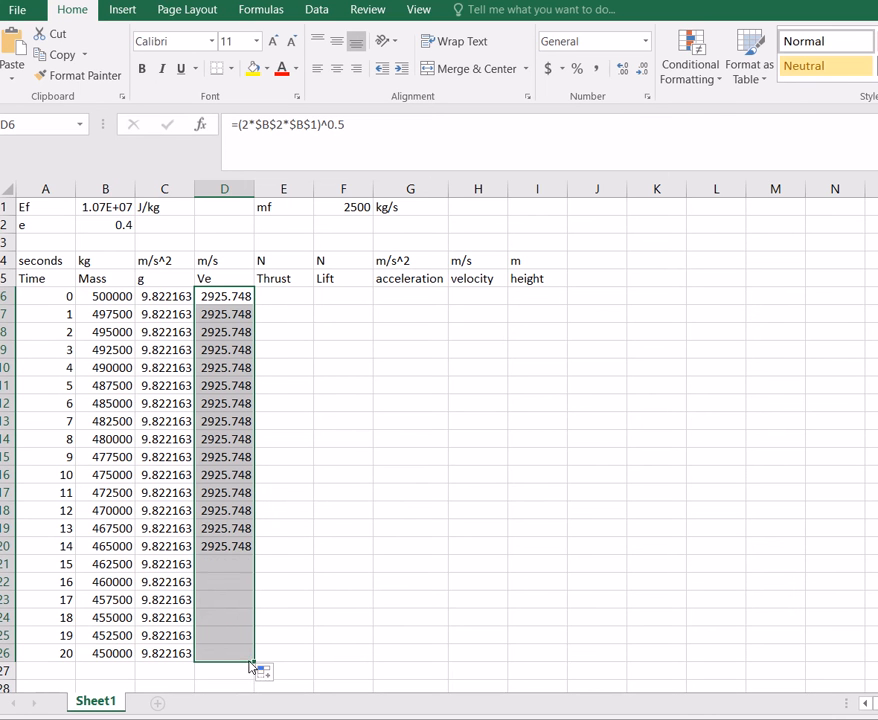
# Step: Enter the Thrust formula =$F$1*D6 in E6 and copy it down to E26
pyautogui.click(288, 302)
pyautogui.write('=')
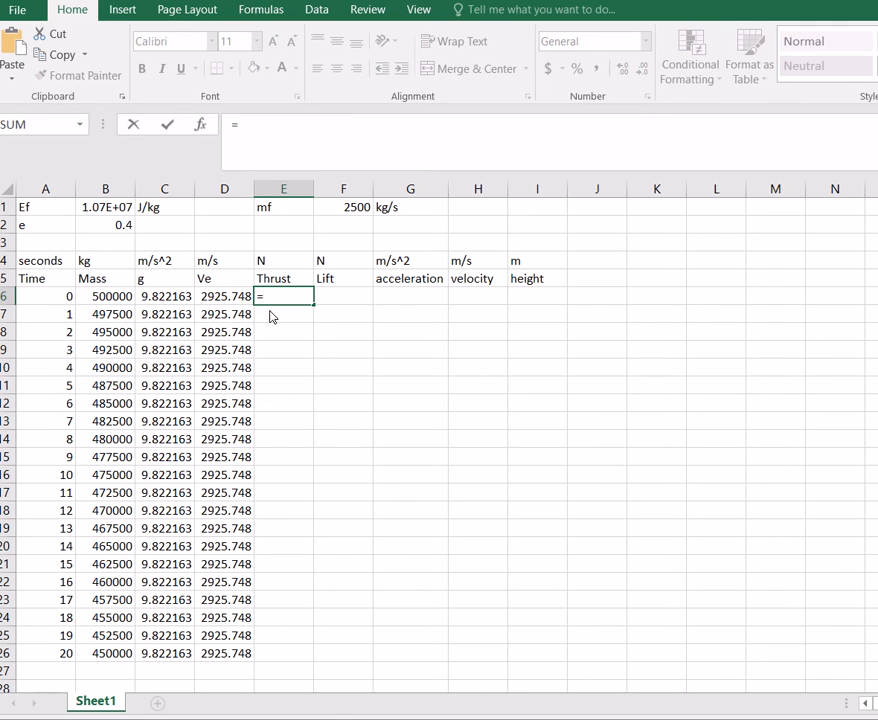
pyautogui.click(353, 214)
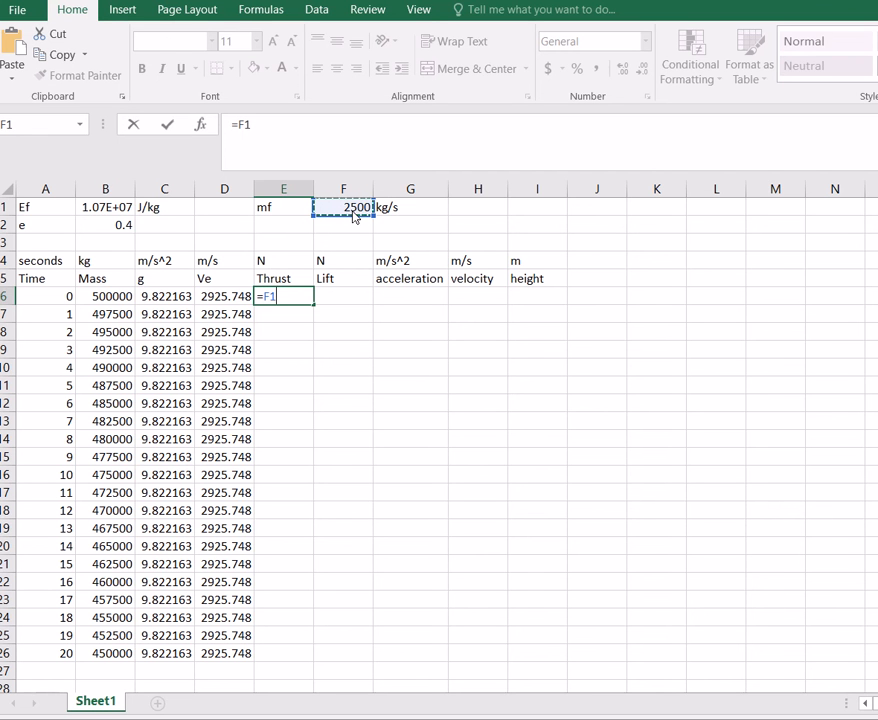
pyautogui.press('F4')
pyautogui.write('*')
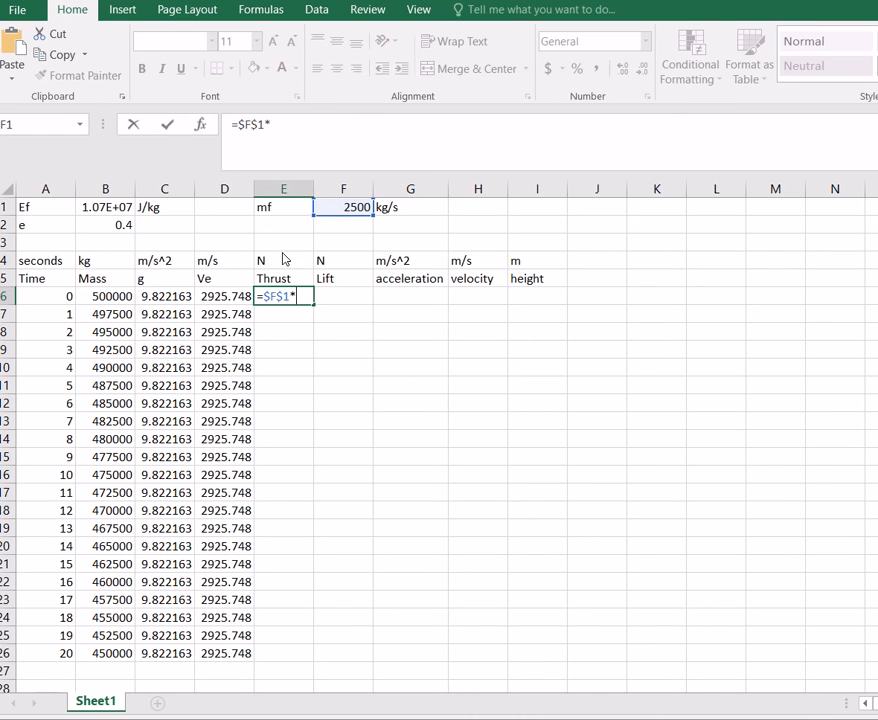
pyautogui.click(217, 298)
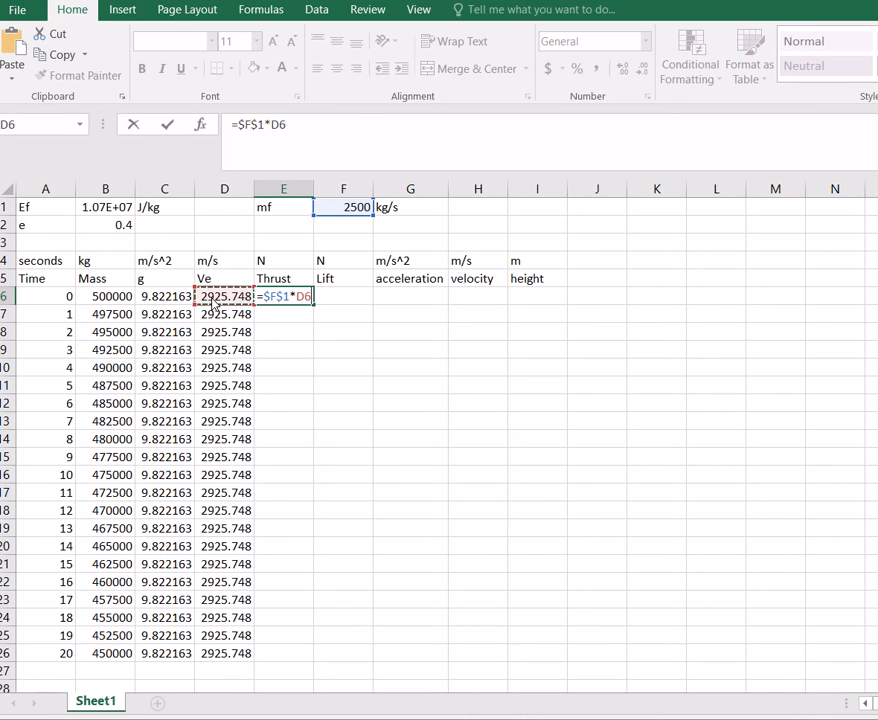
pyautogui.press('Return')
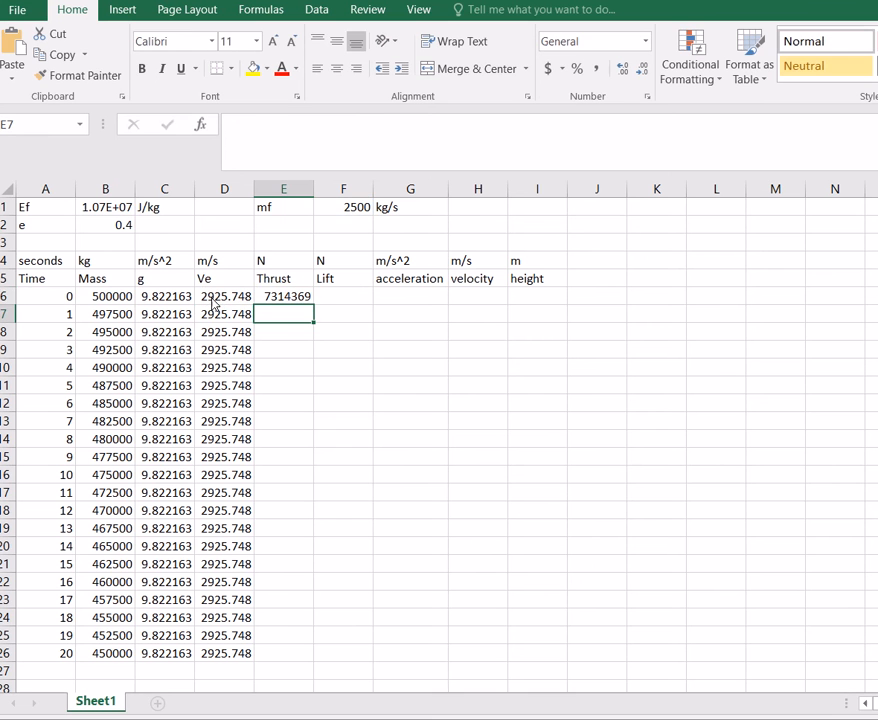
pyautogui.click(290, 302)
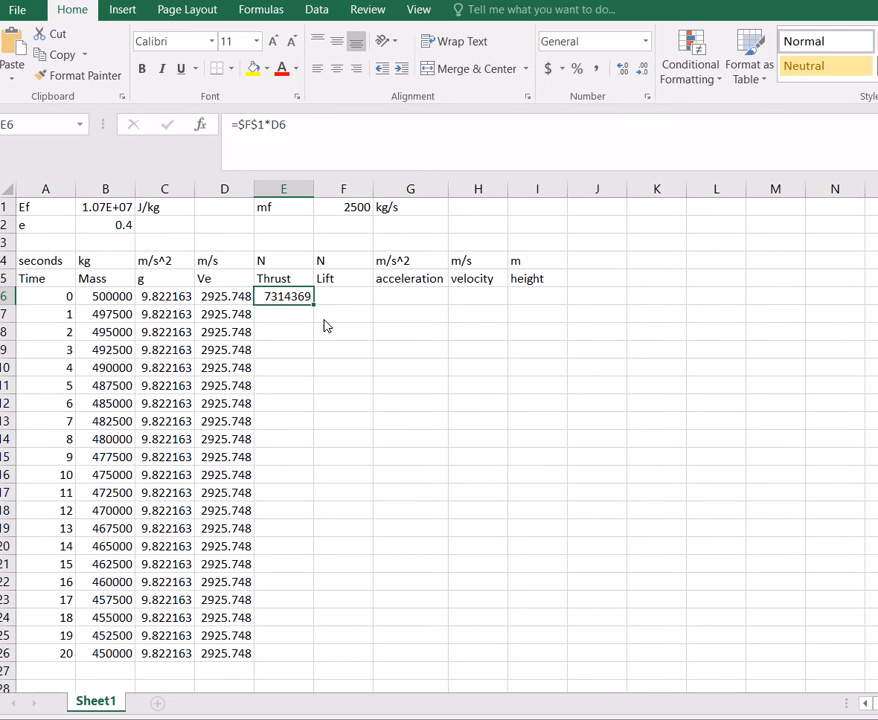
pyautogui.moveTo(313, 303); pyautogui.dragTo(304, 659)
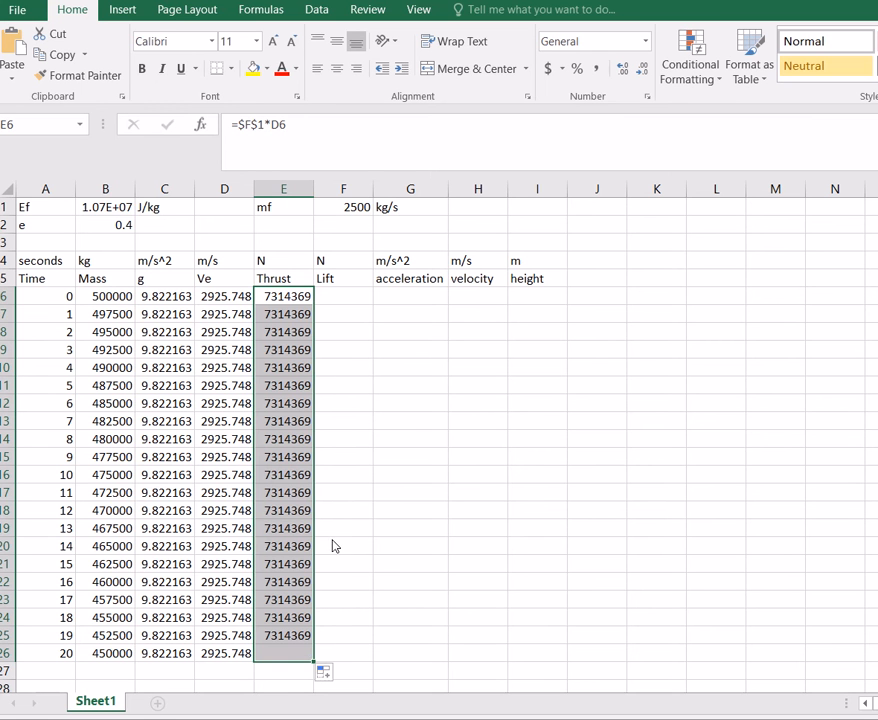
# Step: Enter the Lift formula =E6-B6*C6 in F6 and copy it down to F26
pyautogui.click(353, 300)
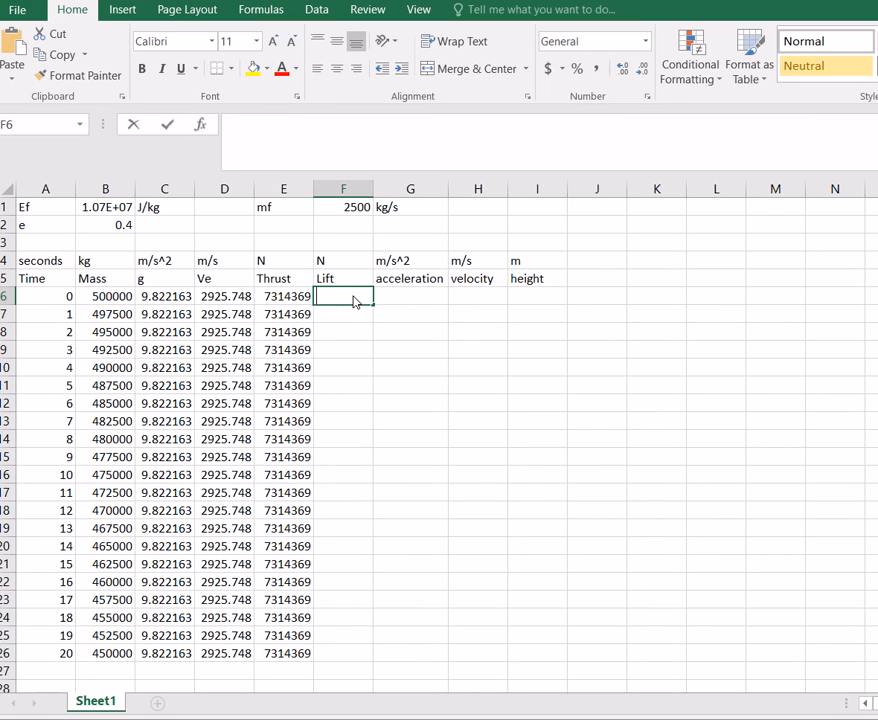
pyautogui.write('=')
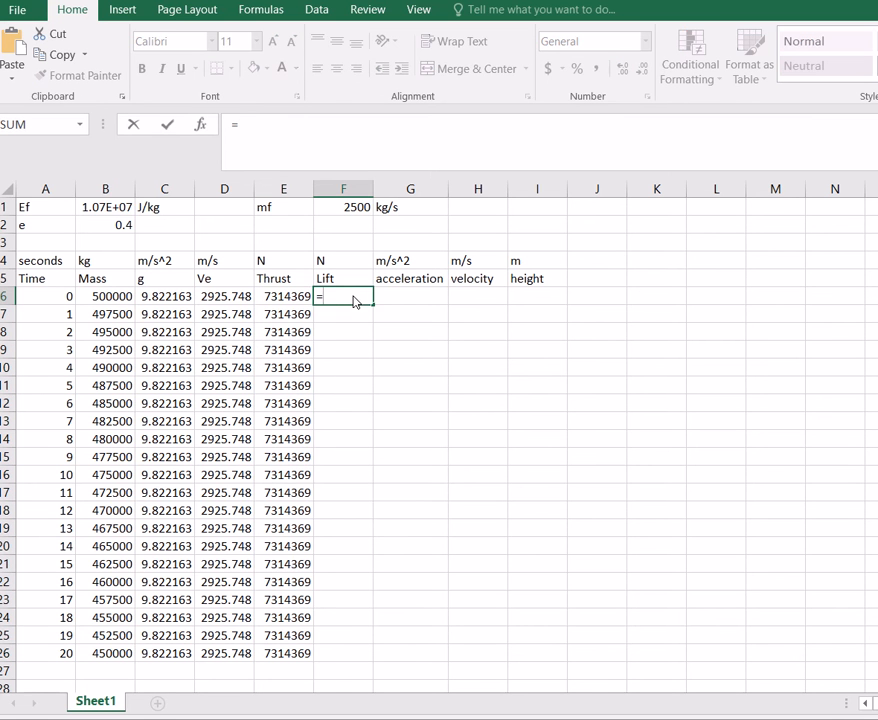
pyautogui.click(277, 303)
pyautogui.write('-')
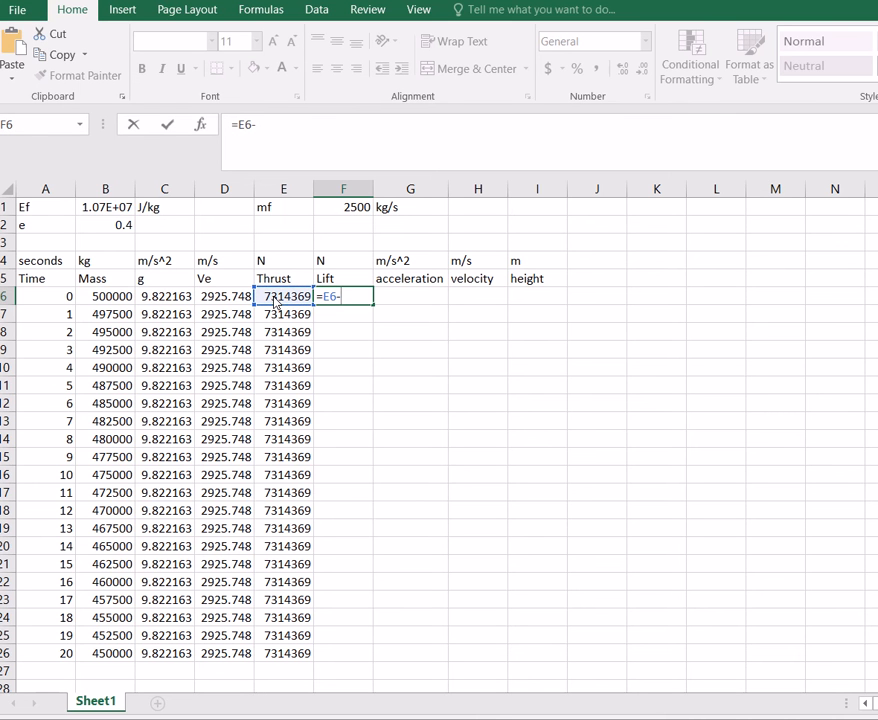
pyautogui.click(107, 300)
pyautogui.write('*')
pyautogui.click(165, 298)
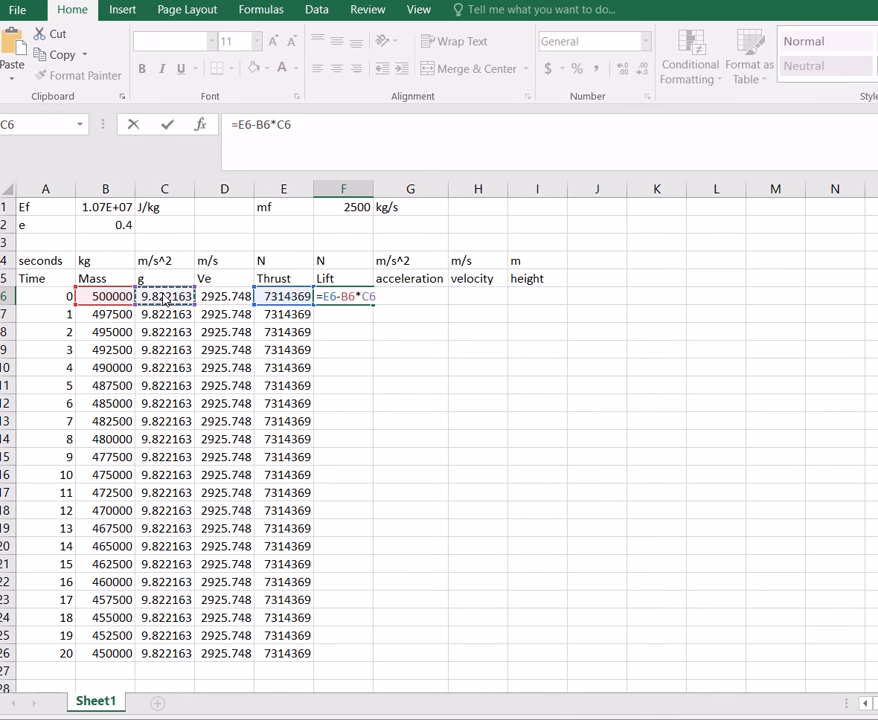
pyautogui.press('Return')
pyautogui.click(346, 299)
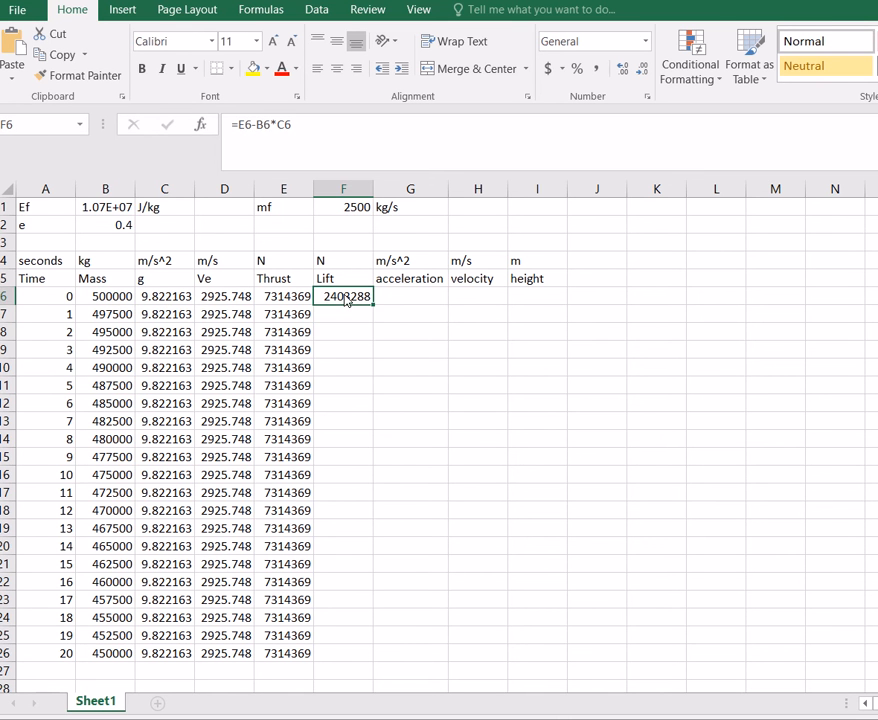
pyautogui.moveTo(372, 309); pyautogui.dragTo(363, 660)
# Step: Enter the acceleration formula =F6/B6 in G6 and copy it down to G26
pyautogui.click(431, 302)
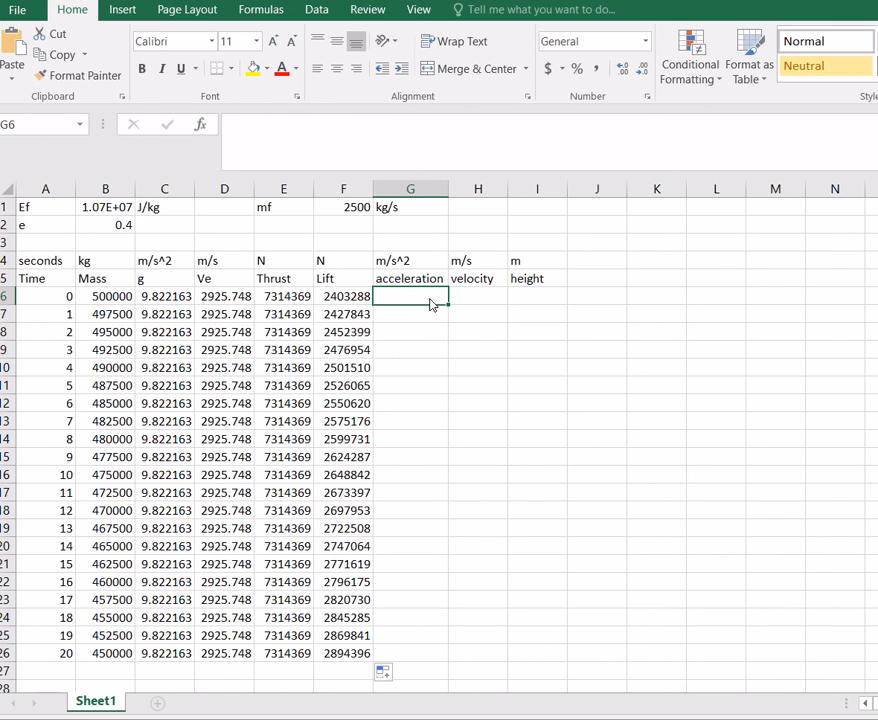
pyautogui.click(345, 300)
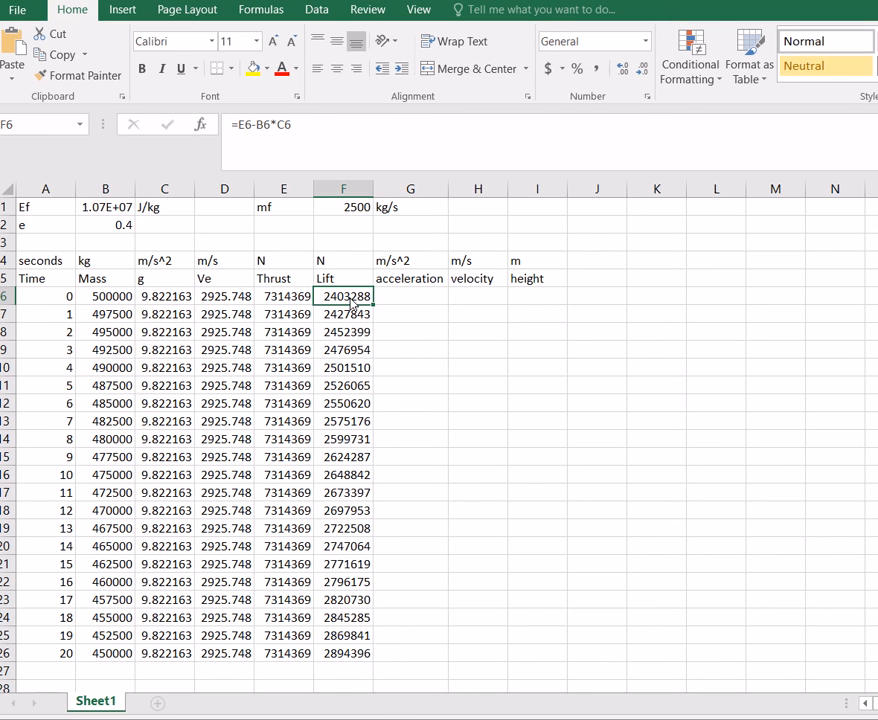
pyautogui.press('alt')
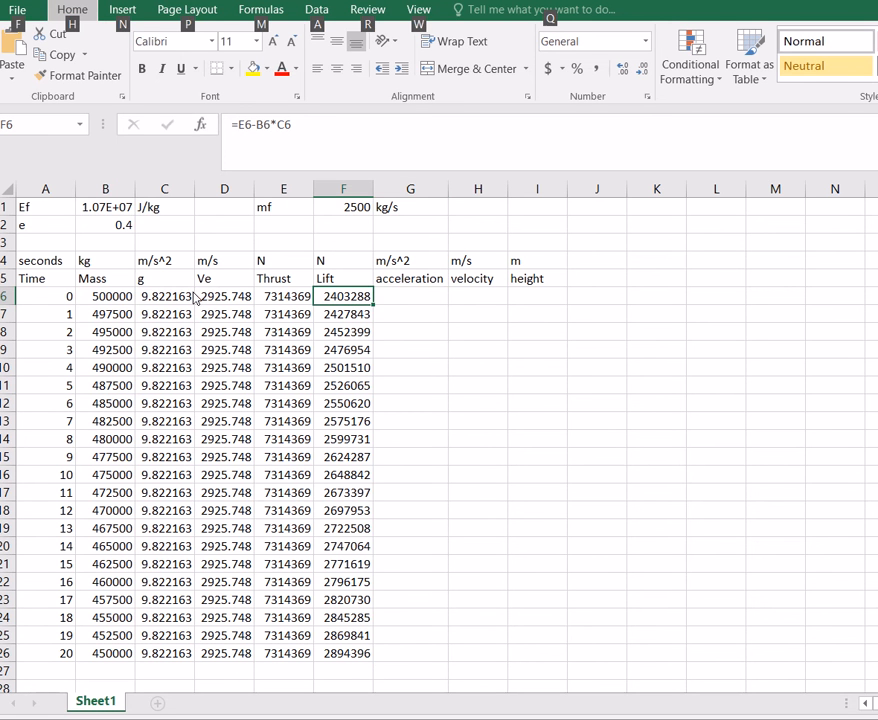
pyautogui.click(112, 303)
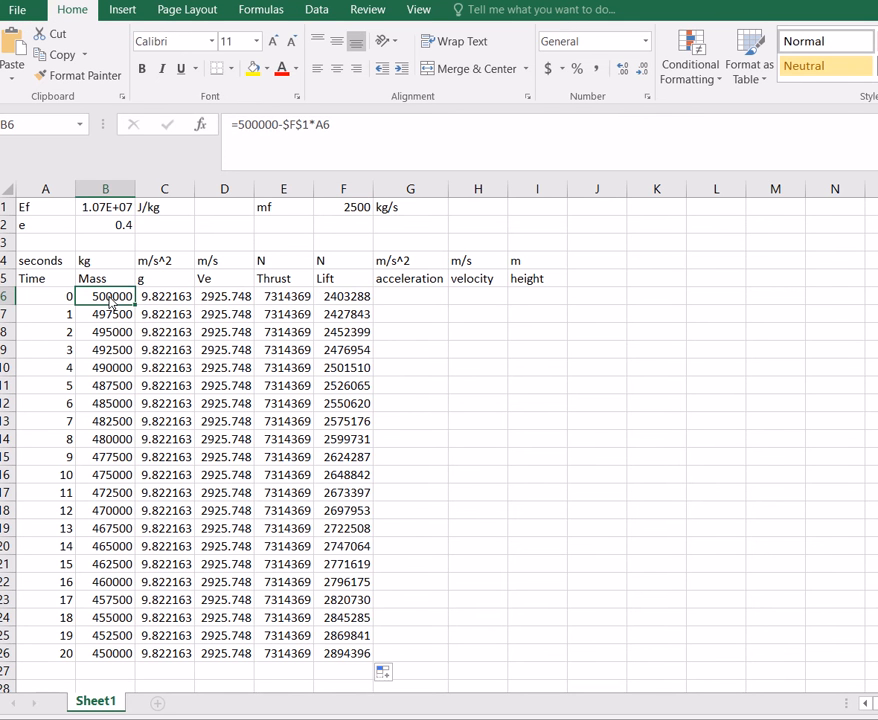
pyautogui.click(426, 302)
pyautogui.write('=')
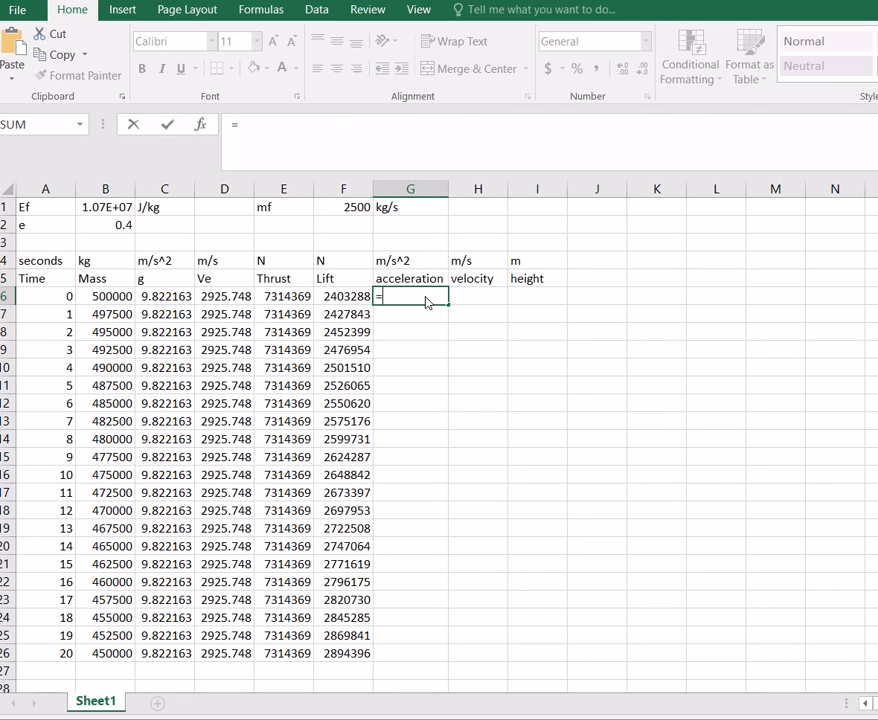
pyautogui.click(347, 303)
pyautogui.write('/')
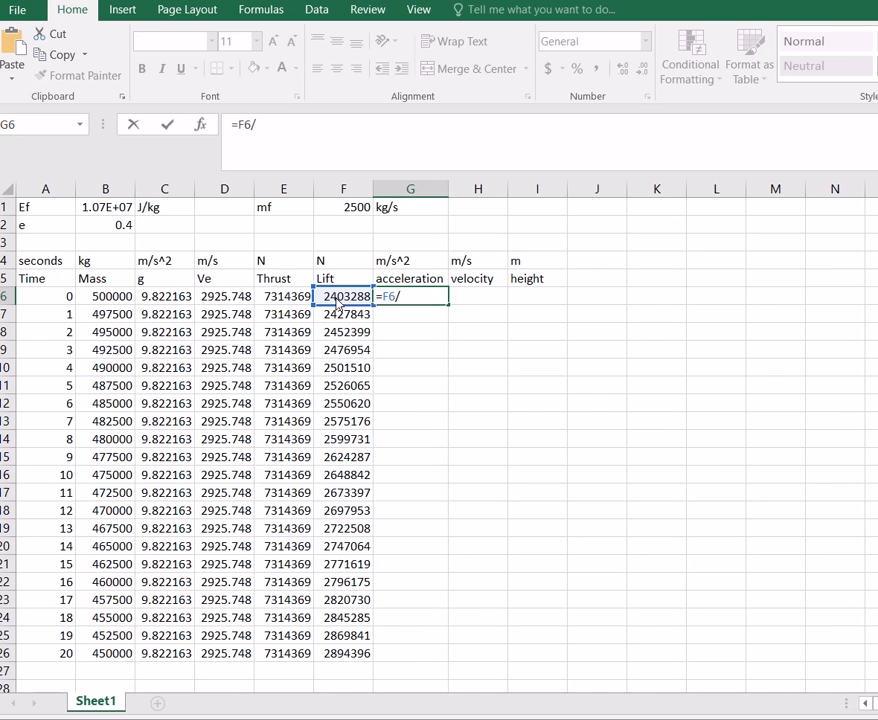
pyautogui.click(116, 303)
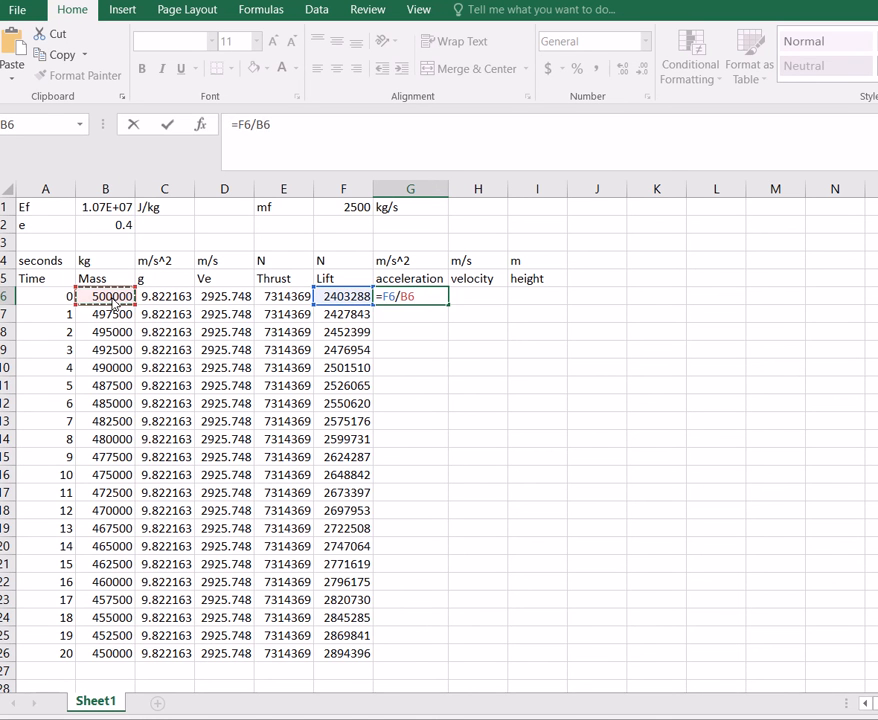
pyautogui.press('Return')
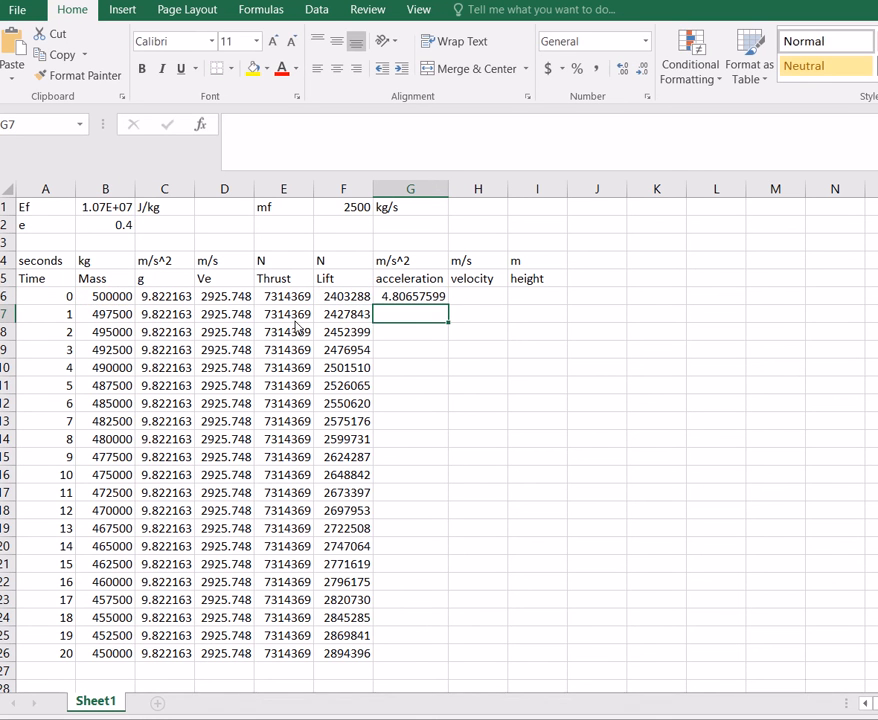
pyautogui.click(406, 303)
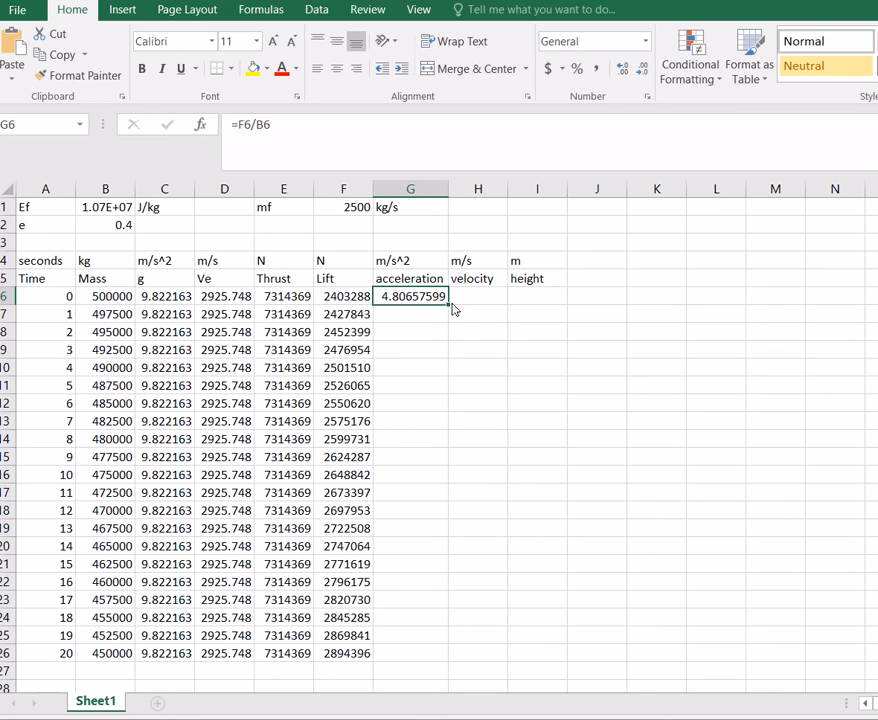
pyautogui.moveTo(448, 309); pyautogui.dragTo(455, 662)
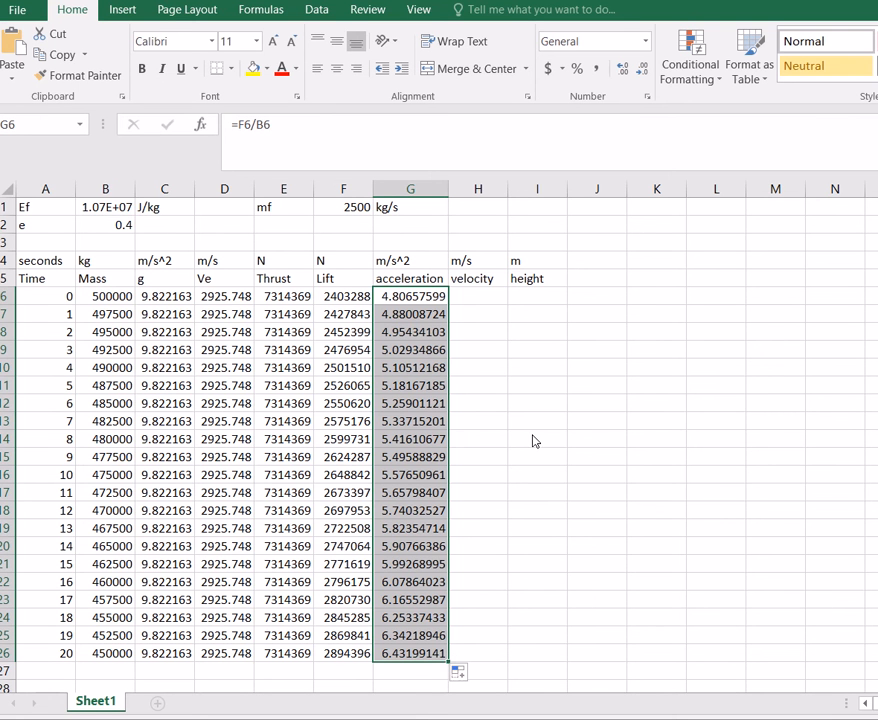
# Step: Enter 0 as the starting velocity in H6
pyautogui.click(495, 302)
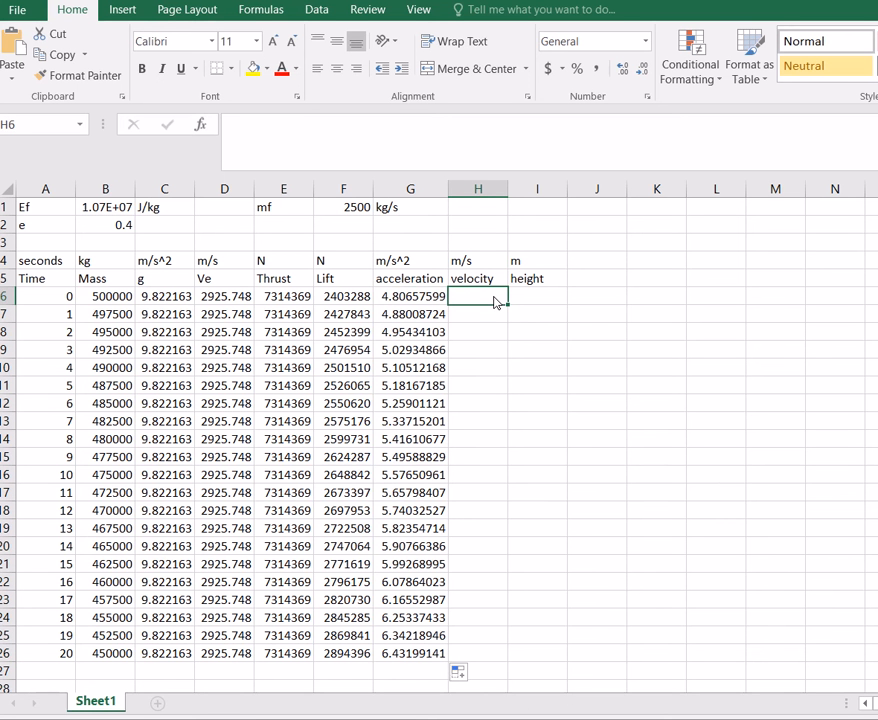
pyautogui.write('0')
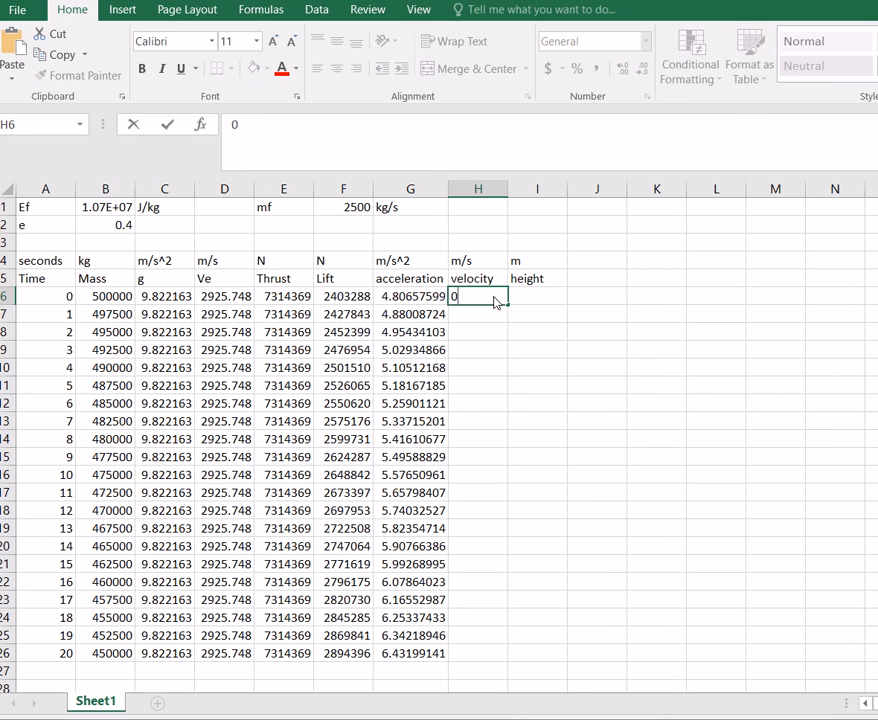
pyautogui.press('Return')
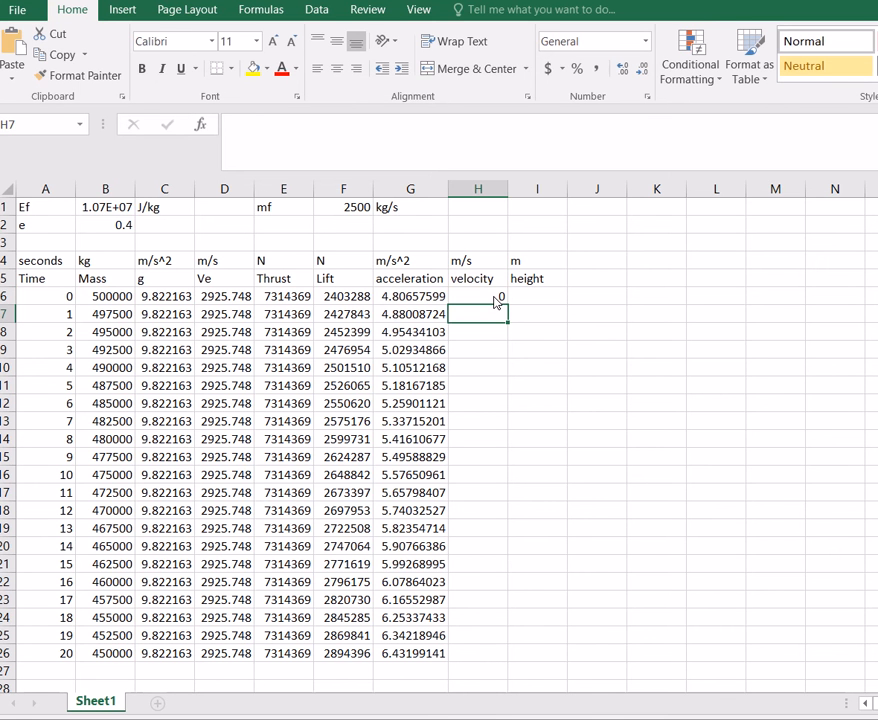
# Step: Enter the velocity formula =G6*(A7-A6)+H6 in H7 and copy it down to H26
pyautogui.write('==')
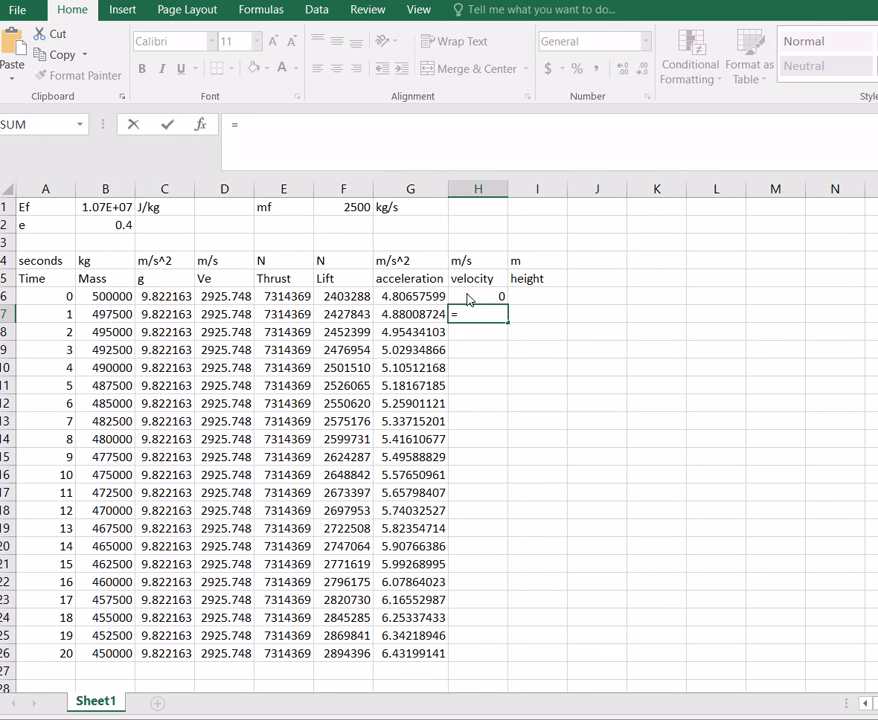
pyautogui.click(434, 299)
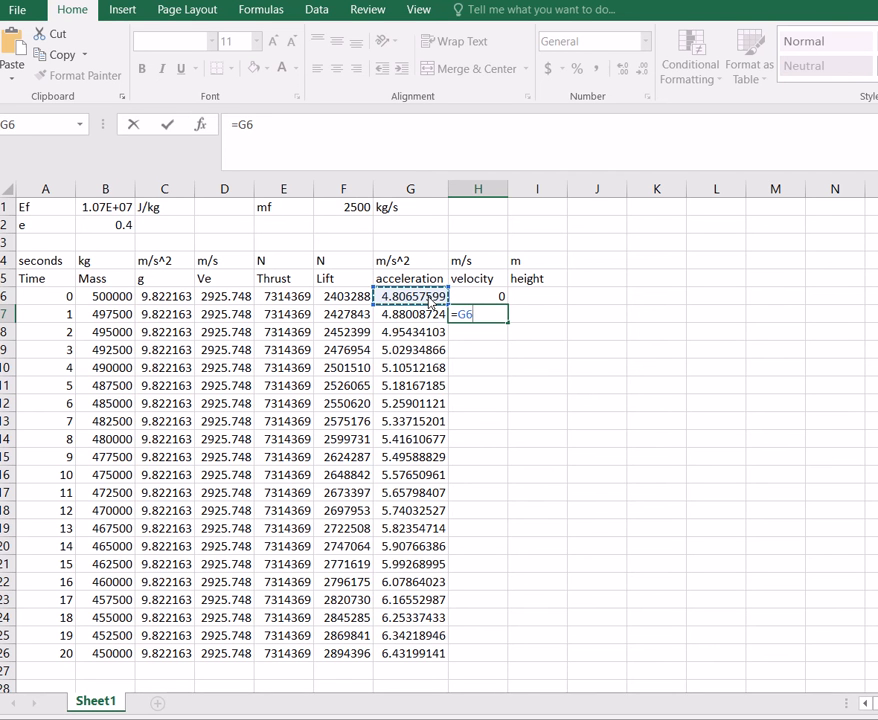
pyautogui.write('*(')
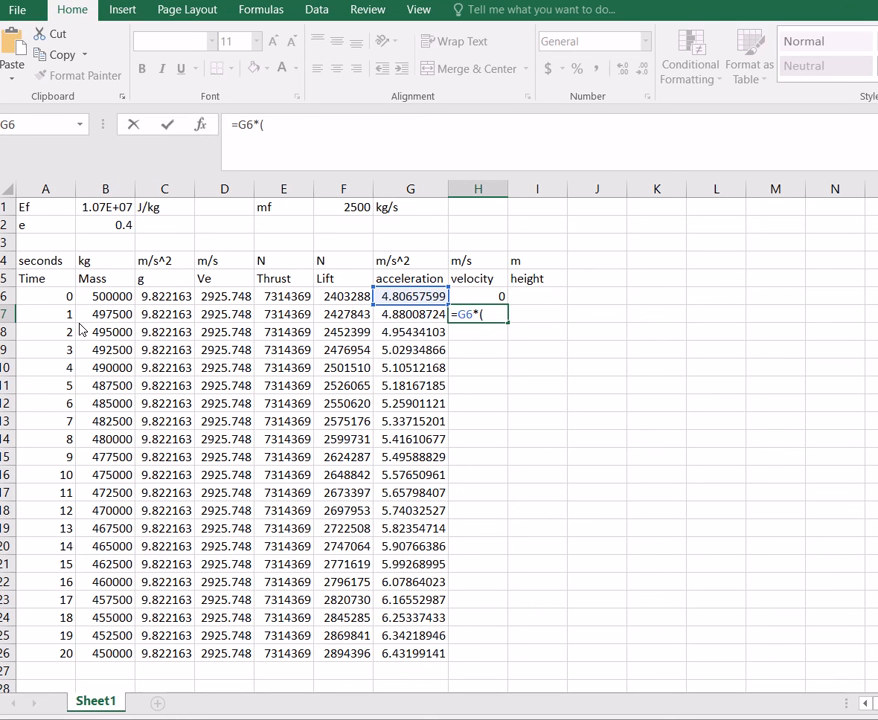
pyautogui.click(43, 320)
pyautogui.write('-')
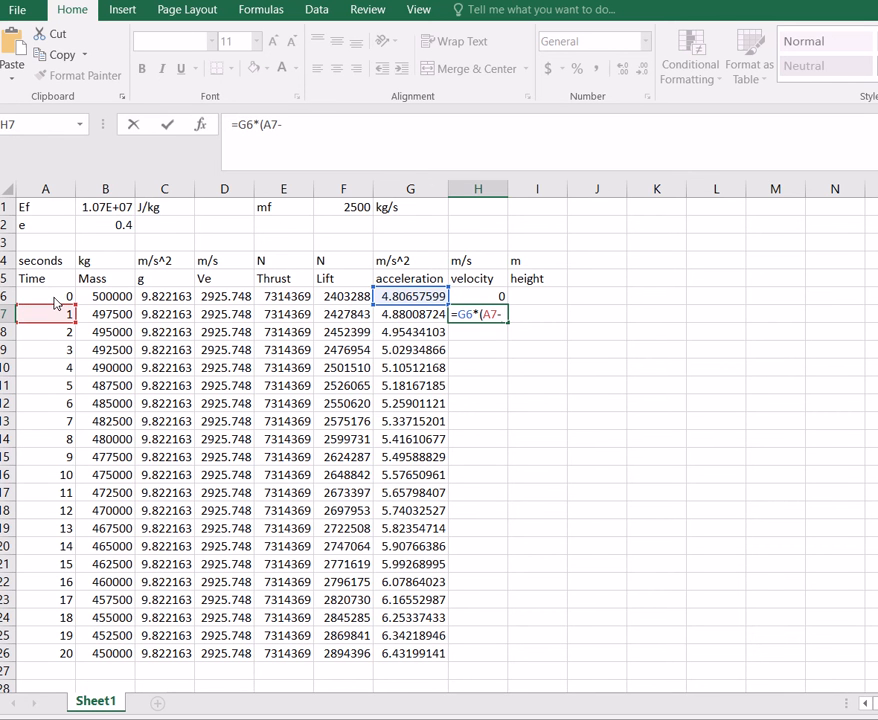
pyautogui.click(55, 302)
pyautogui.write(')+')
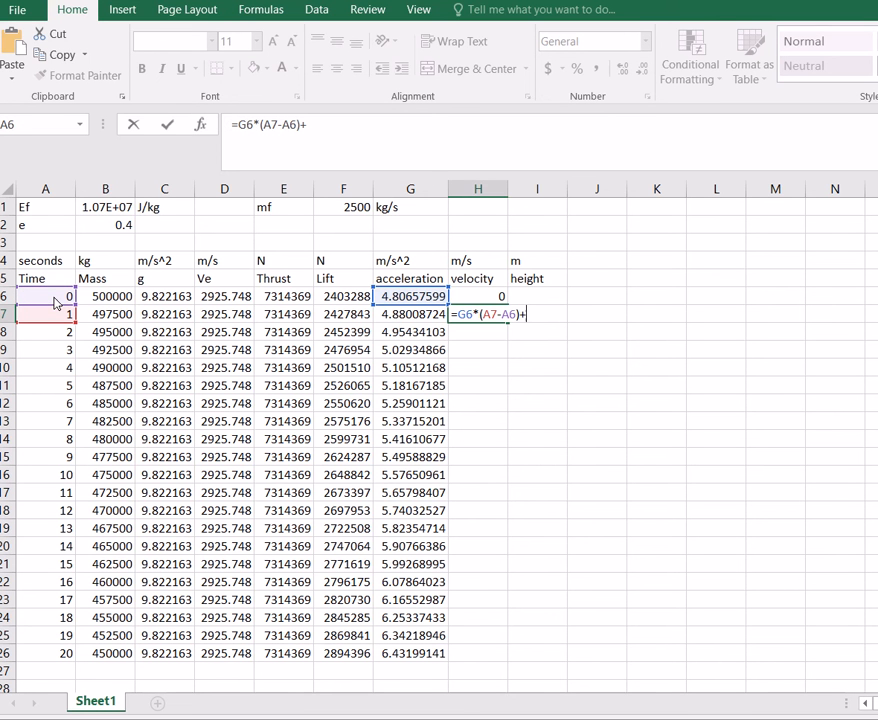
pyautogui.click(486, 300)
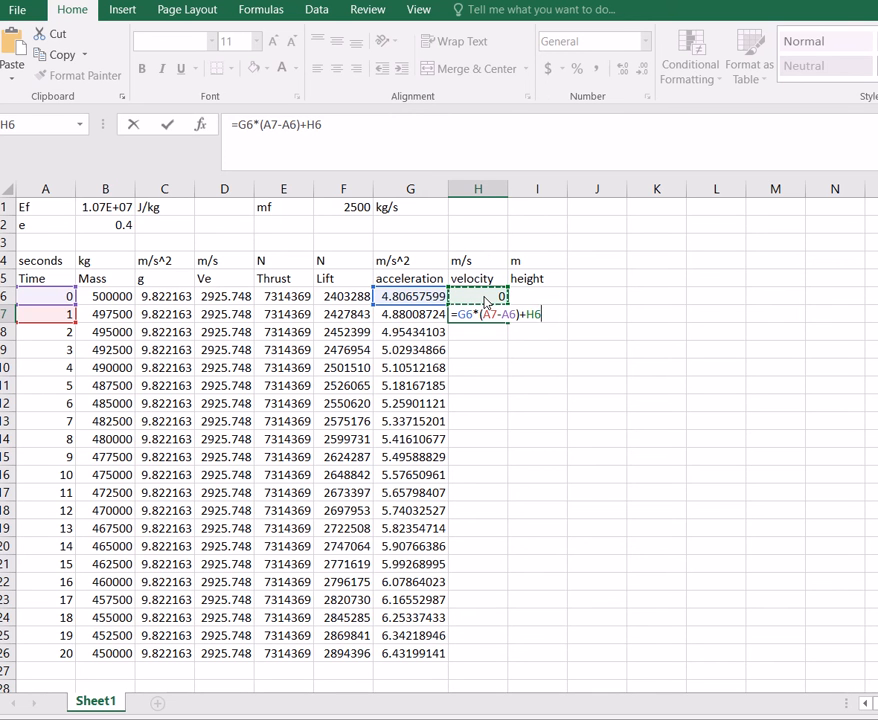
pyautogui.press('Return')
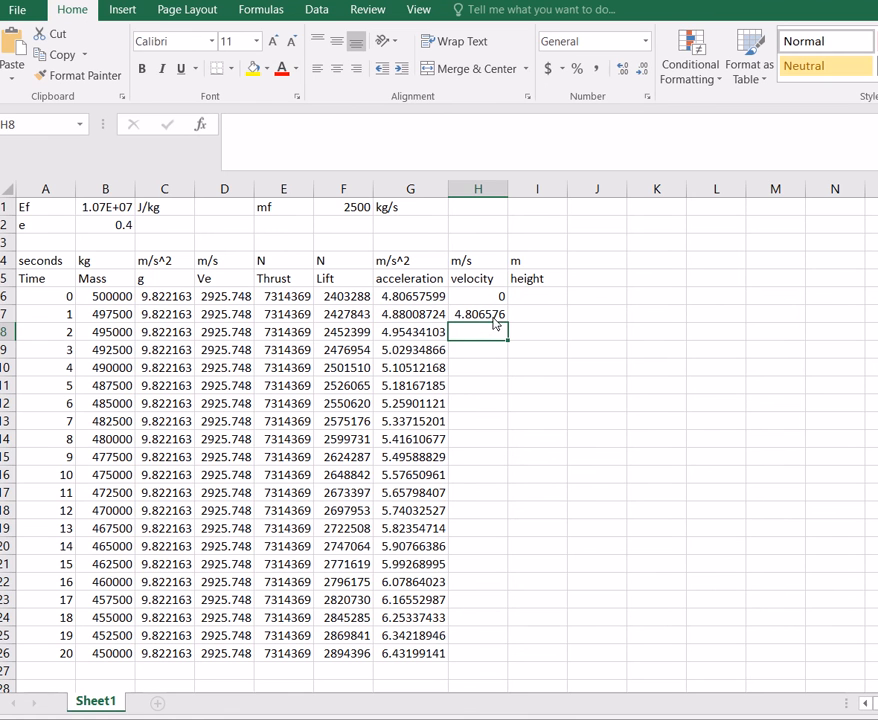
pyautogui.click(497, 318)
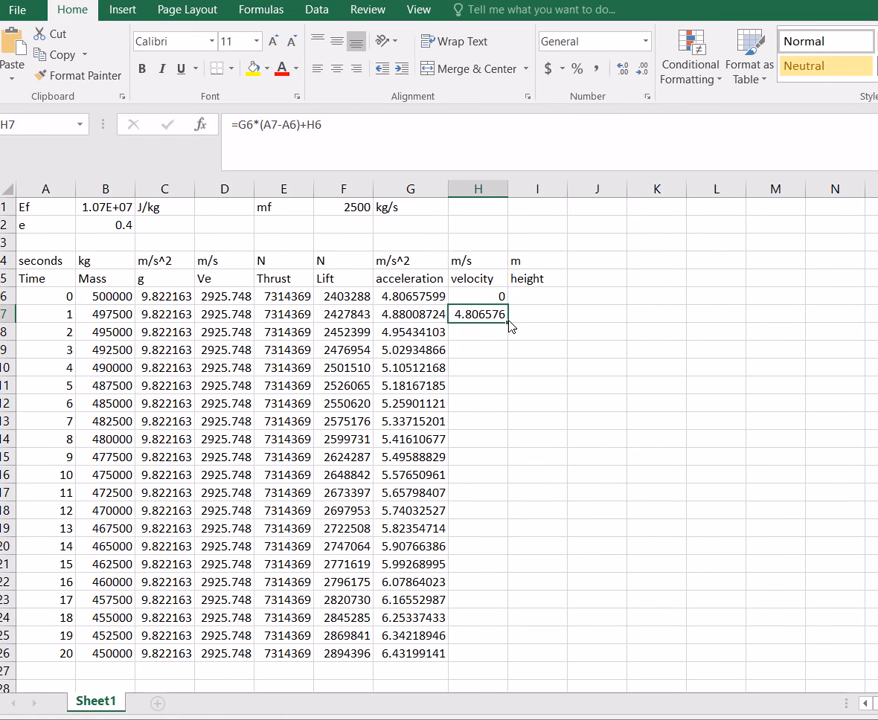
pyautogui.moveTo(508, 323); pyautogui.dragTo(493, 672)
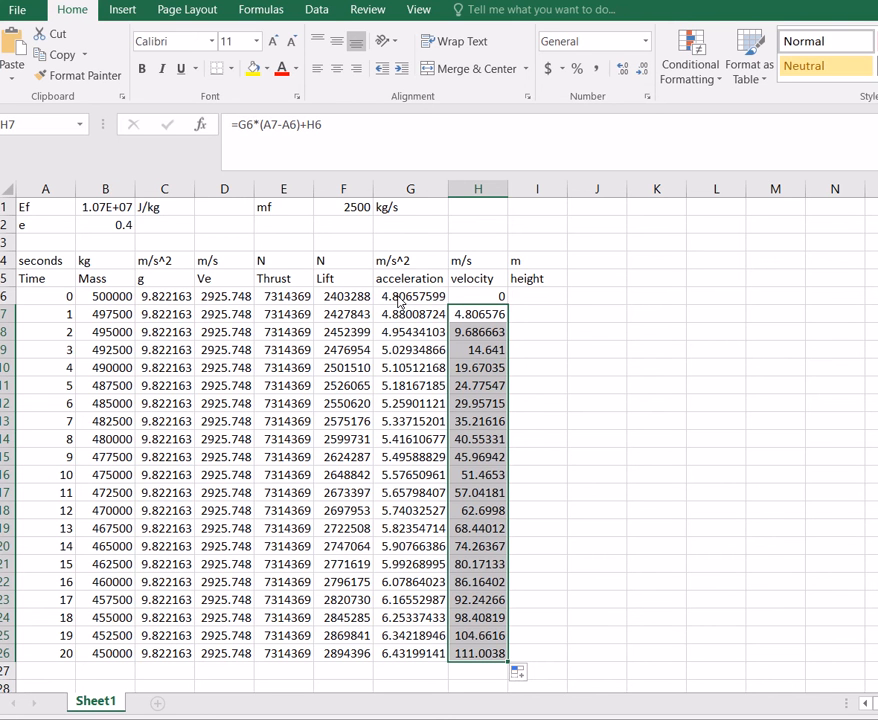
# Step: Enter 0 as the starting height in I6
pyautogui.click(539, 297)
pyautogui.write('0')
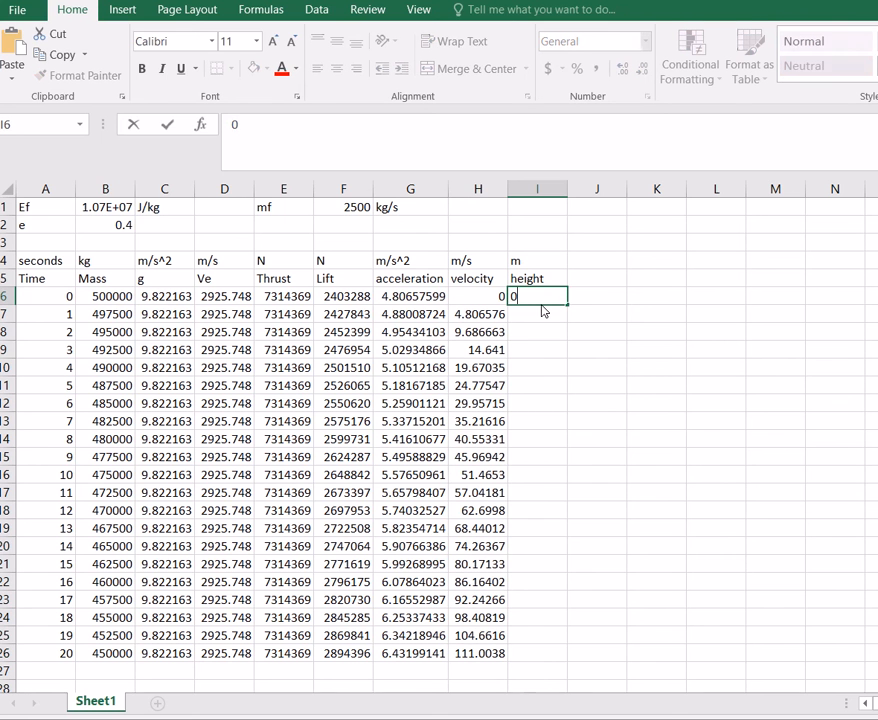
pyautogui.press('Return')
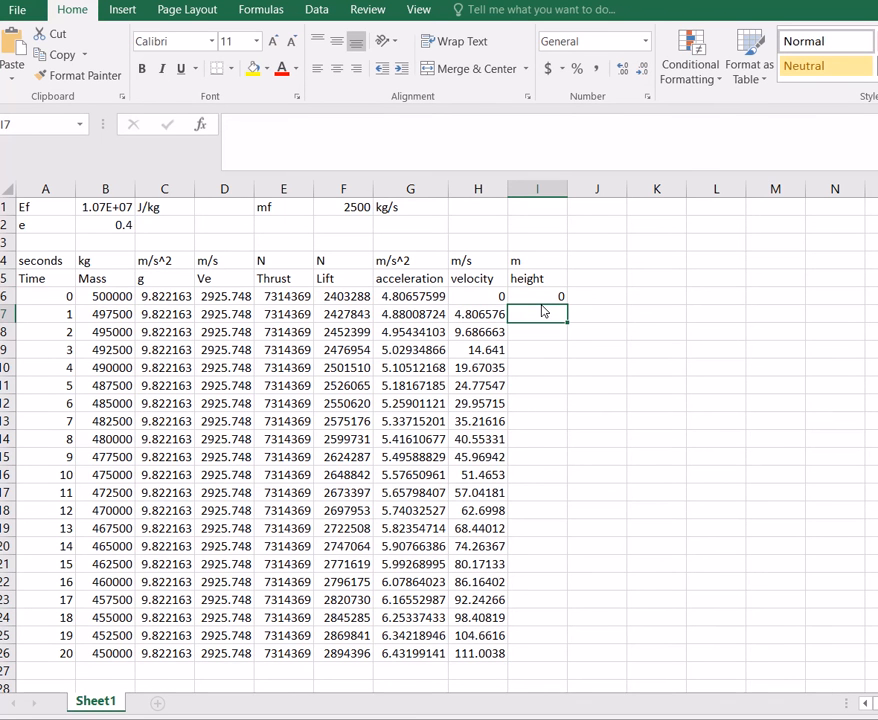
# Step: Enter the height formula =I6+(H7+H6)*(A7-A6)/2 in I7 and copy it down to I26
pyautogui.write('=')
pyautogui.click(559, 300)
pyautogui.write('+')
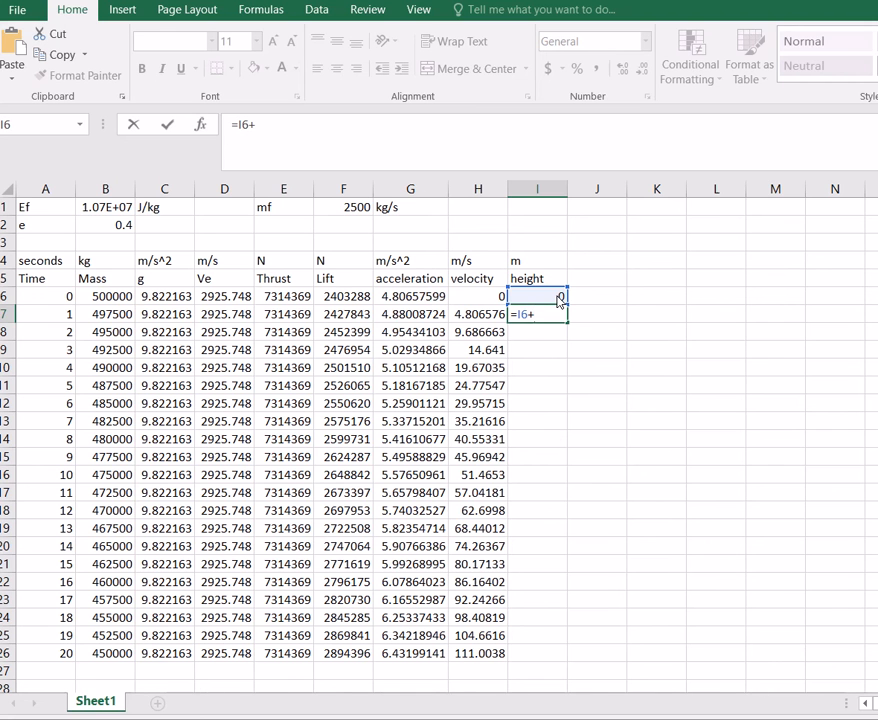
pyautogui.write('(')
pyautogui.click(484, 320)
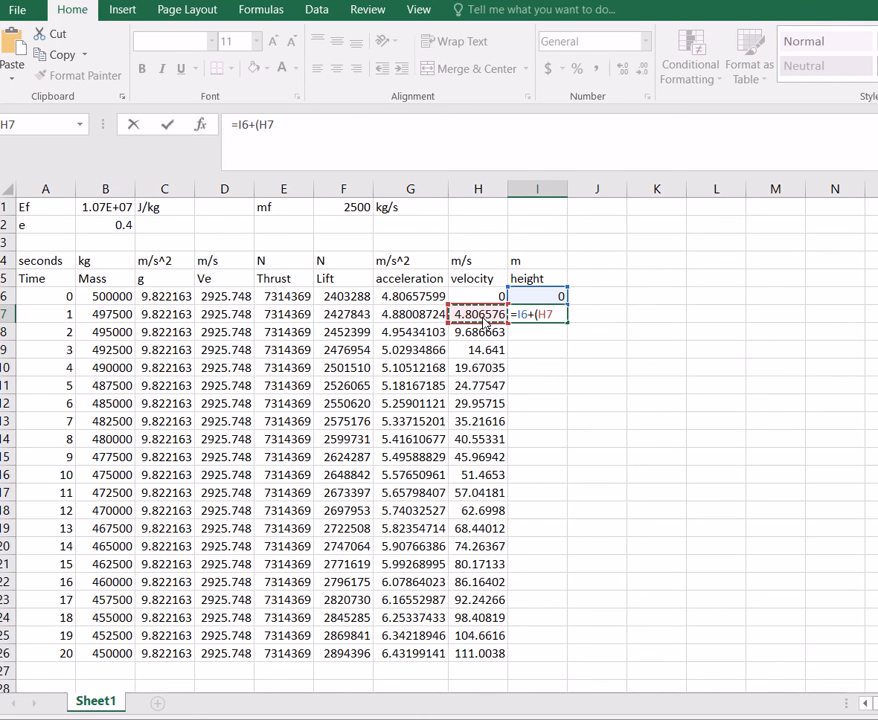
pyautogui.write('+')
pyautogui.click(486, 298)
pyautogui.write(')')
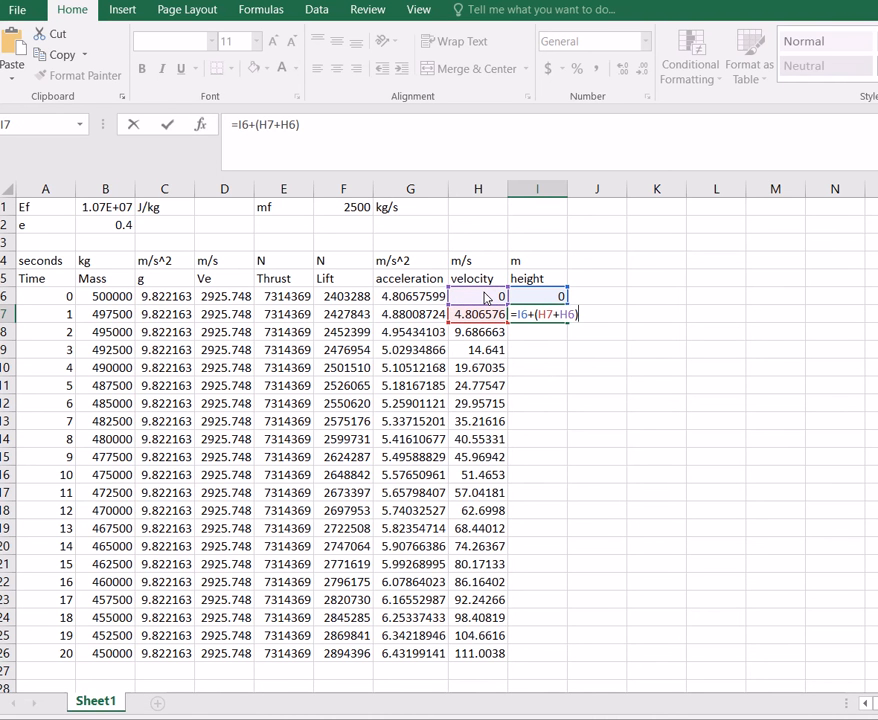
pyautogui.write('*(')
pyautogui.click(69, 318)
pyautogui.write('-')
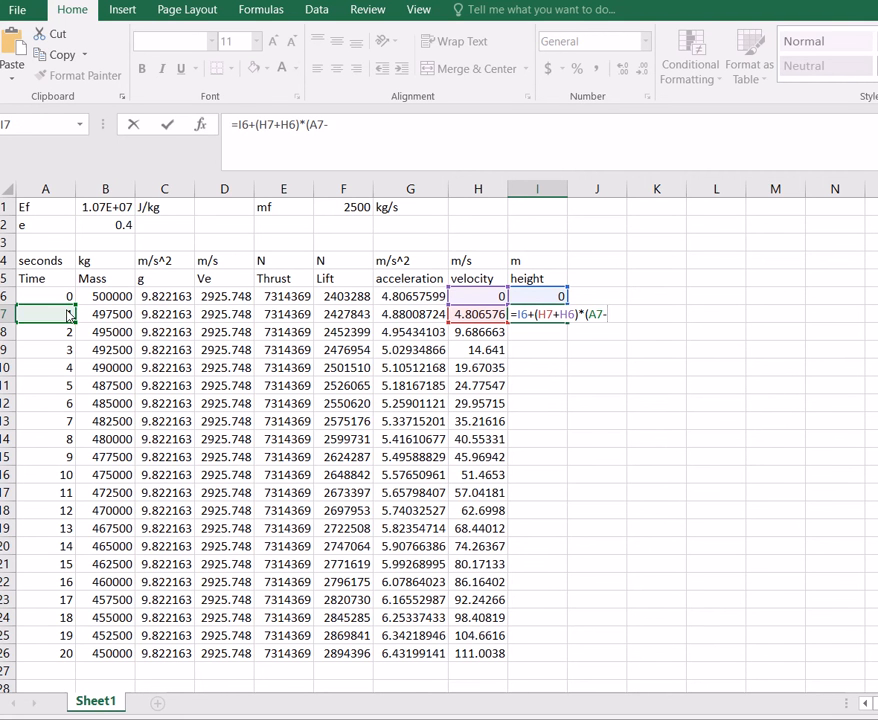
pyautogui.click(72, 298)
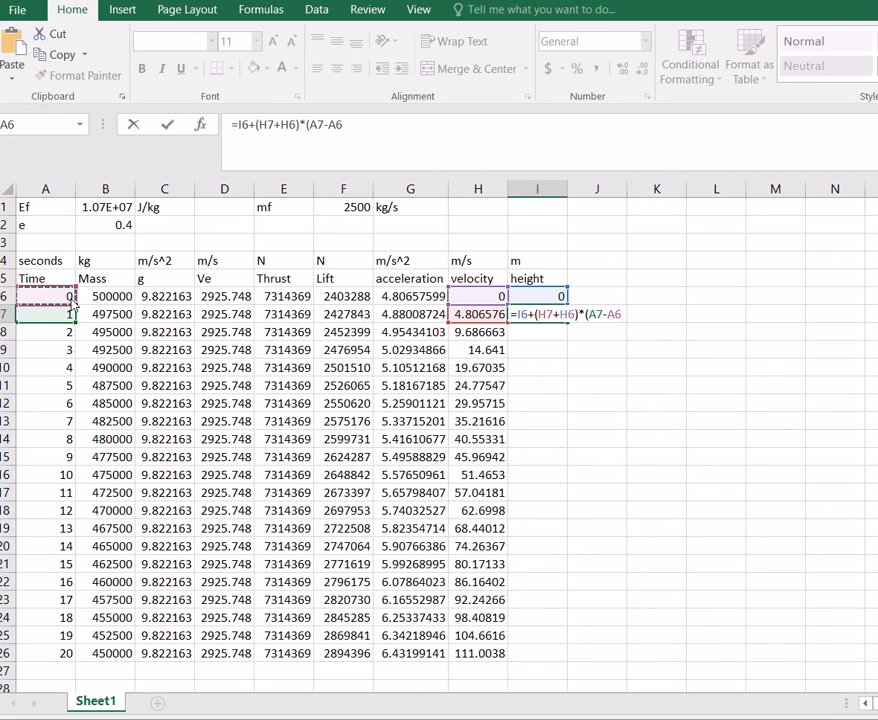
pyautogui.write(')/2')
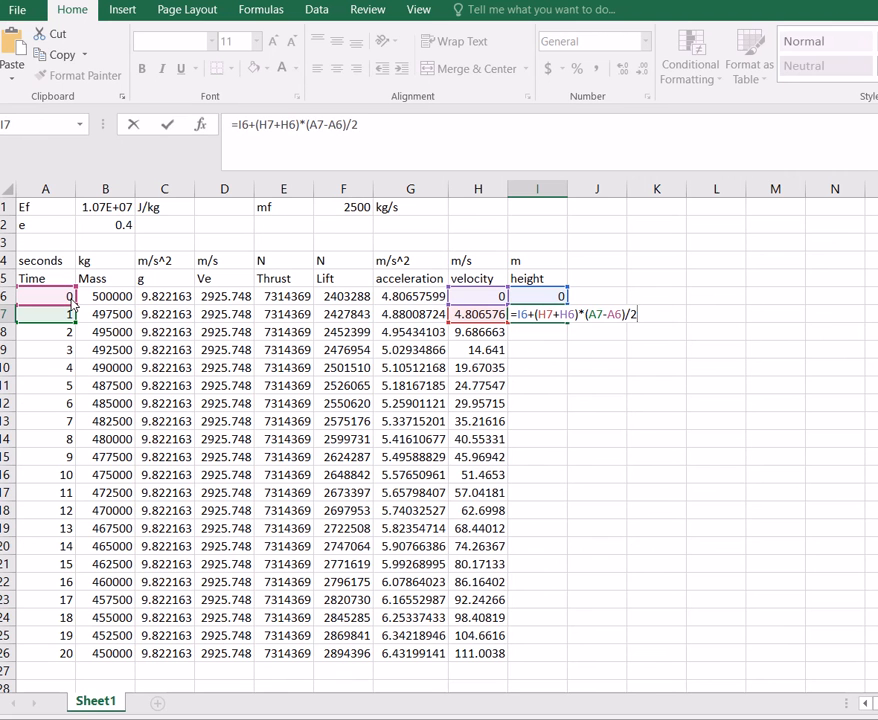
pyautogui.press('Return')
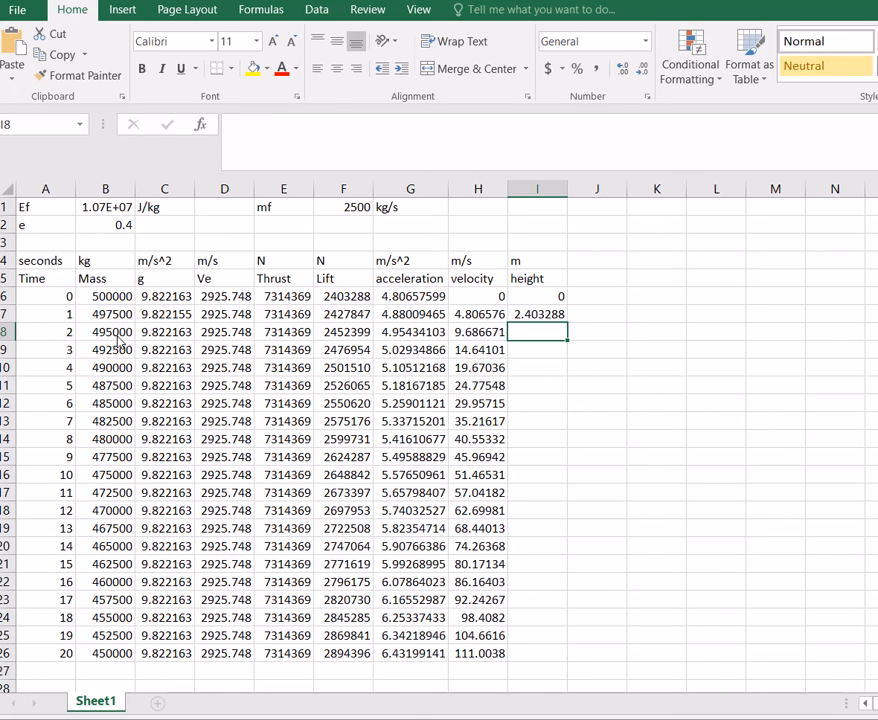
pyautogui.click(543, 315)
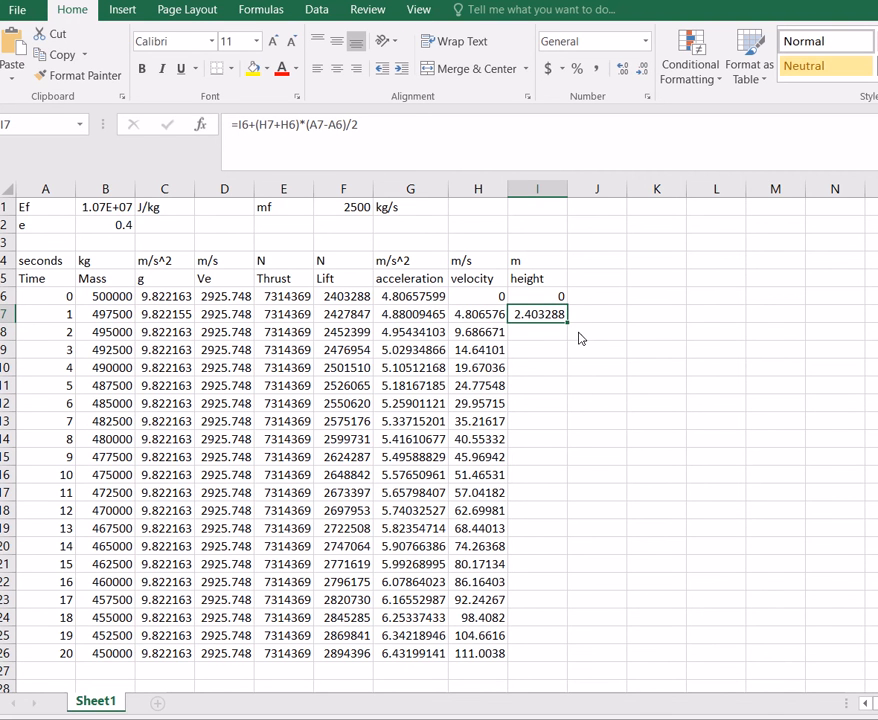
pyautogui.moveTo(567, 328); pyautogui.dragTo(555, 666)
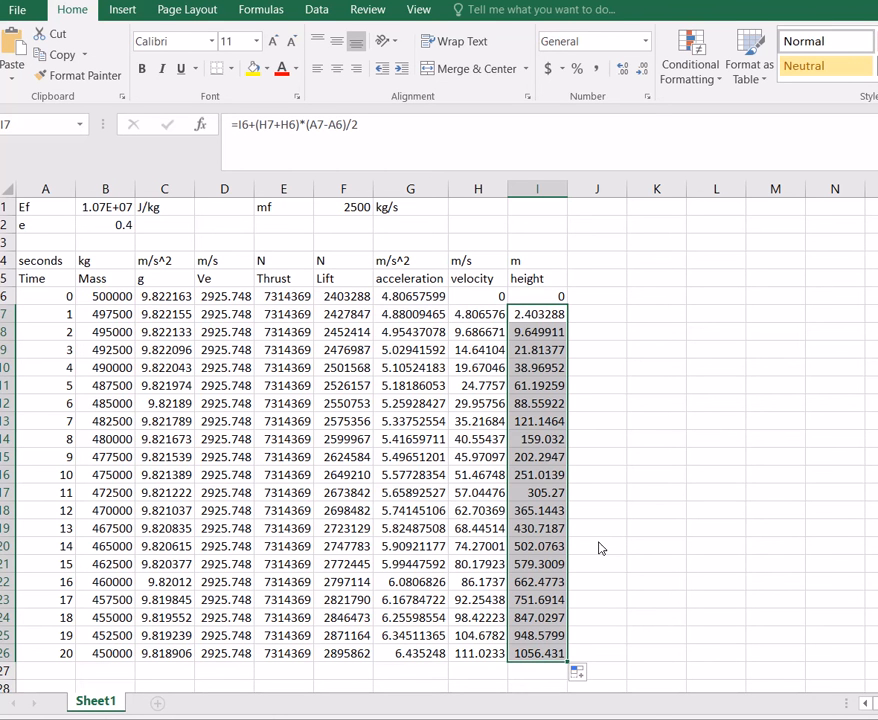
pyautogui.click(119, 636)
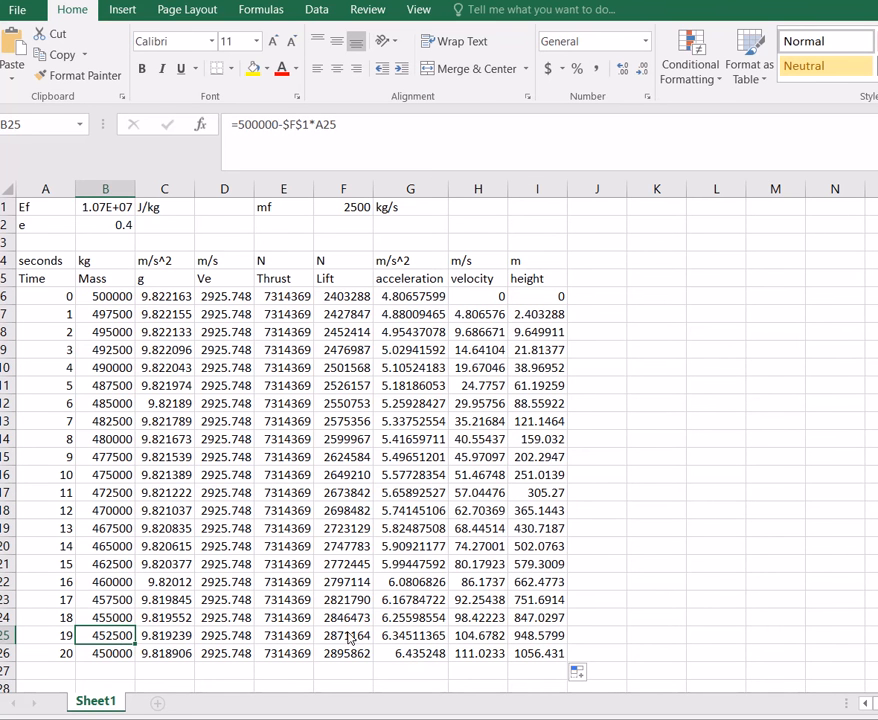
pyautogui.click(472, 636)
pyautogui.click(553, 641)
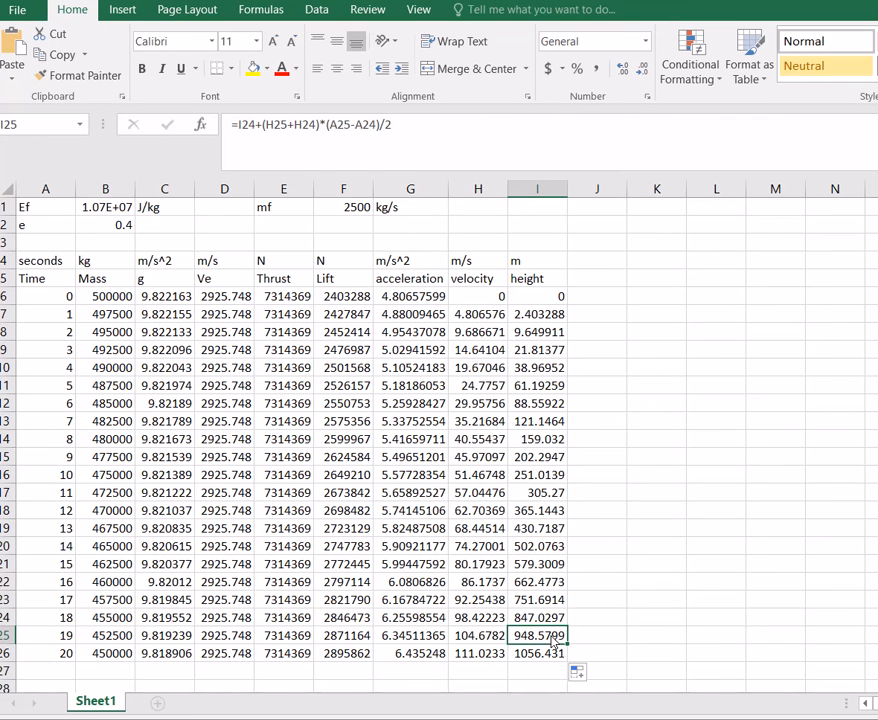